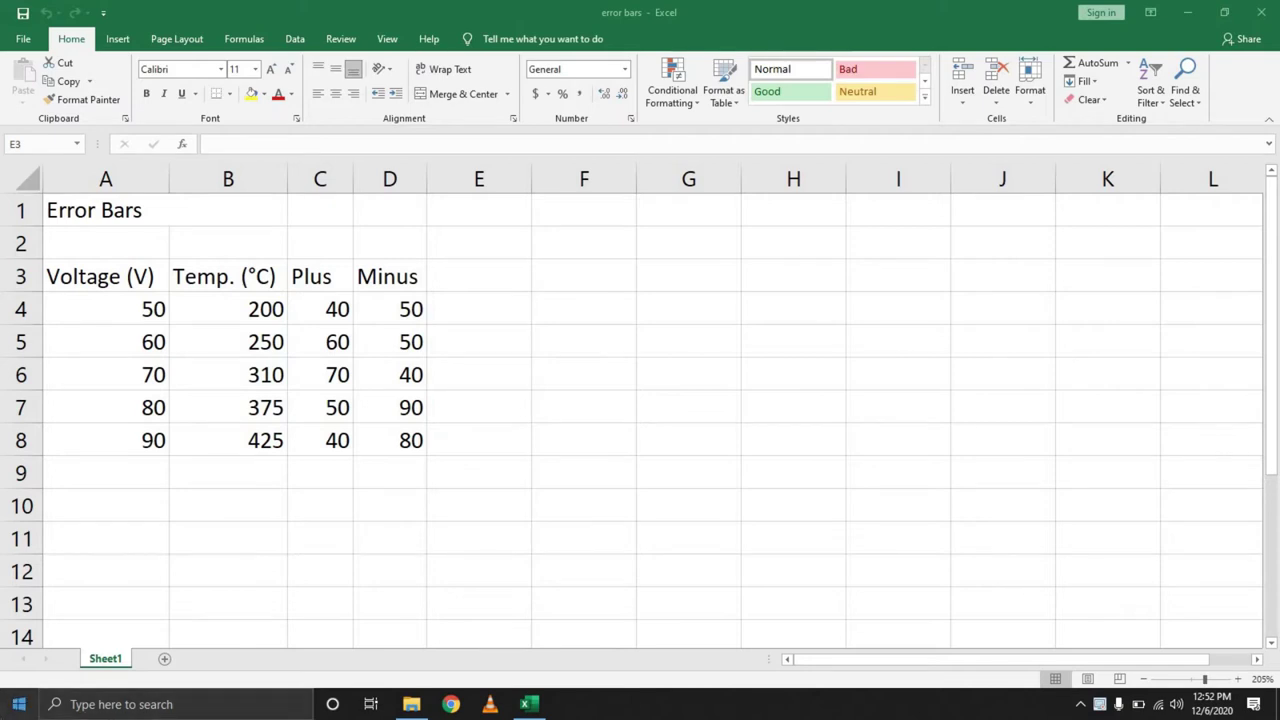
Step: Examine the voltage and temperature pairs and their plus and minus error values in rows 4 to 8
left_click_drag(120, 302, 213, 302)
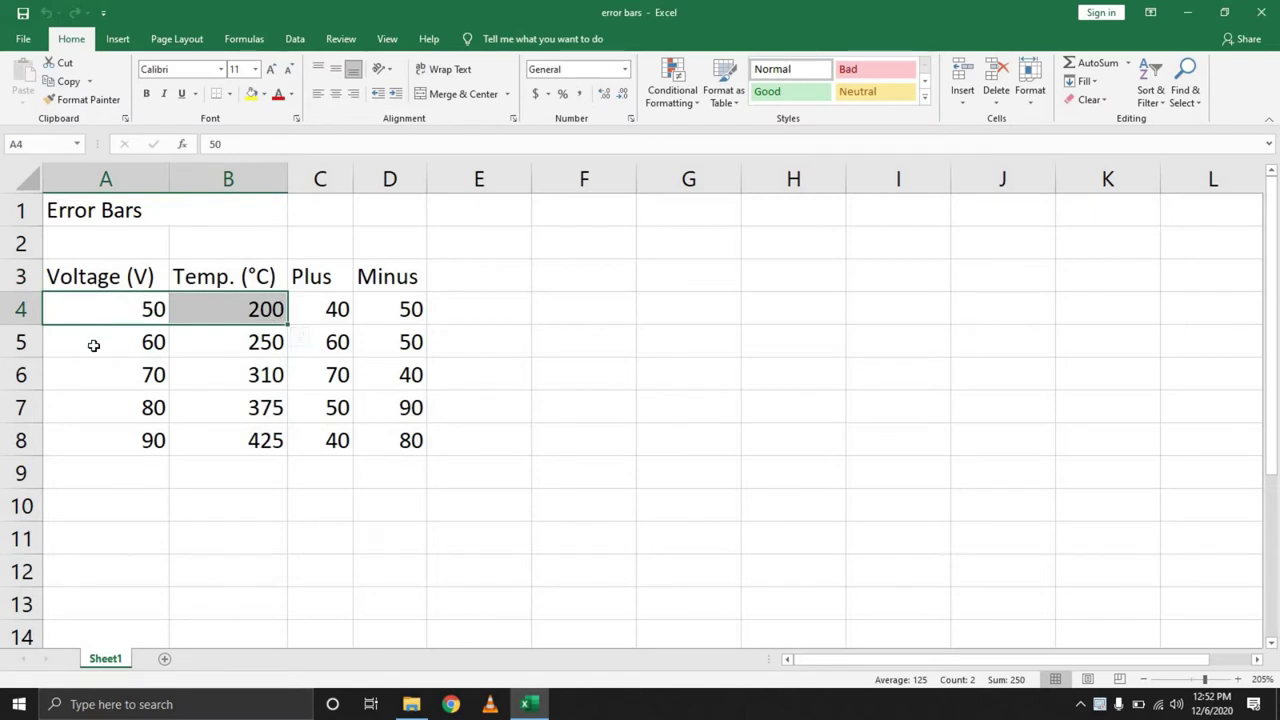
left_click_drag(93, 345, 235, 348)
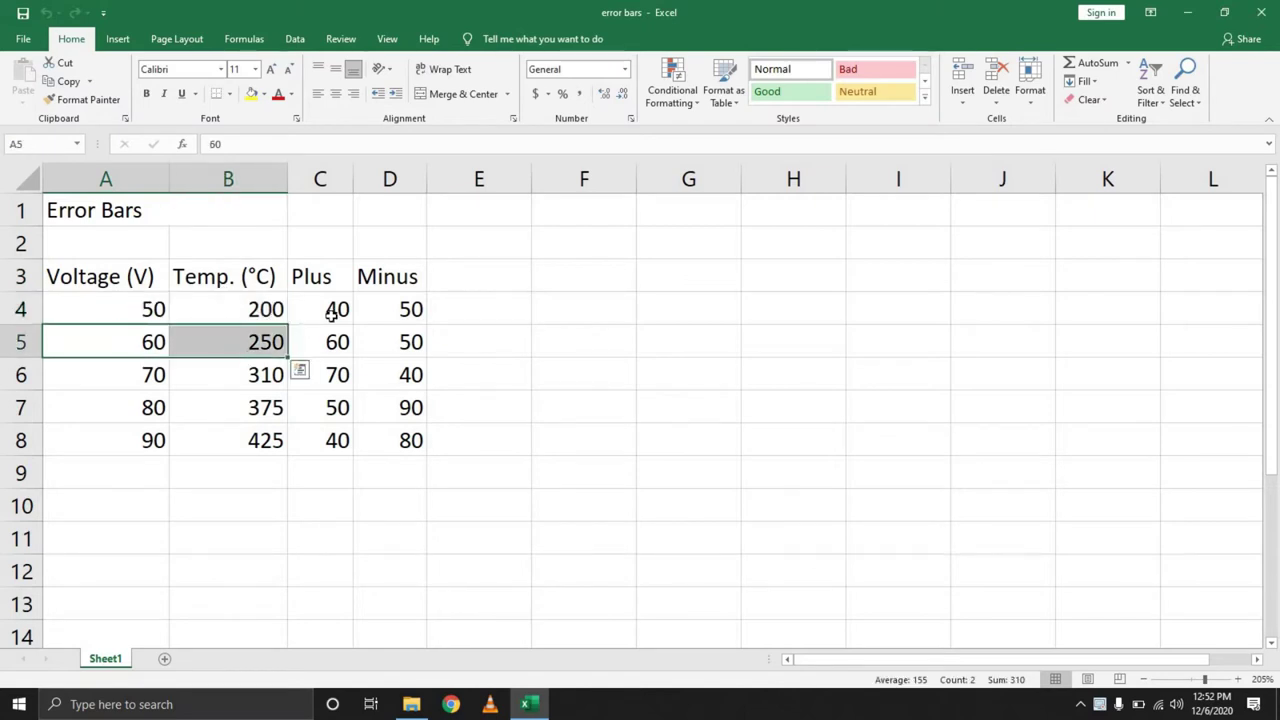
left_click_drag(117, 320, 260, 340)
left_click(151, 335)
left_click(336, 307)
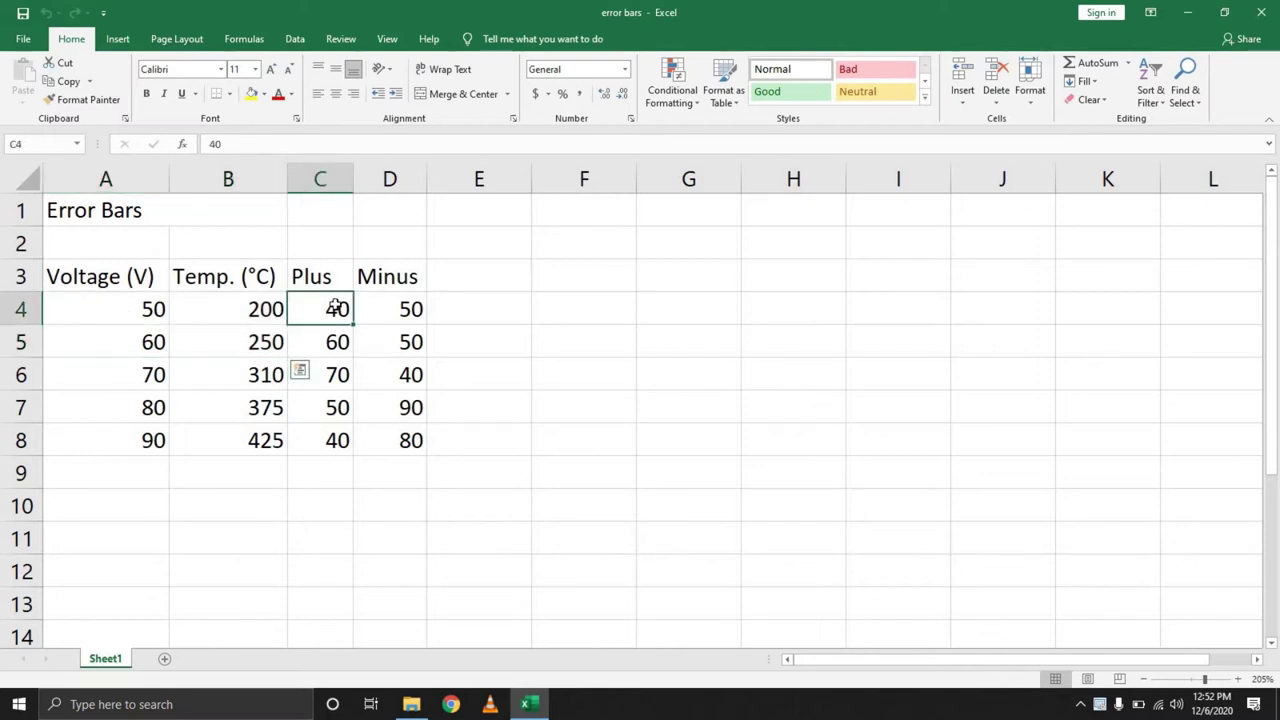
left_click_drag(356, 309, 335, 346)
left_click(373, 345)
left_click_drag(340, 407, 378, 407)
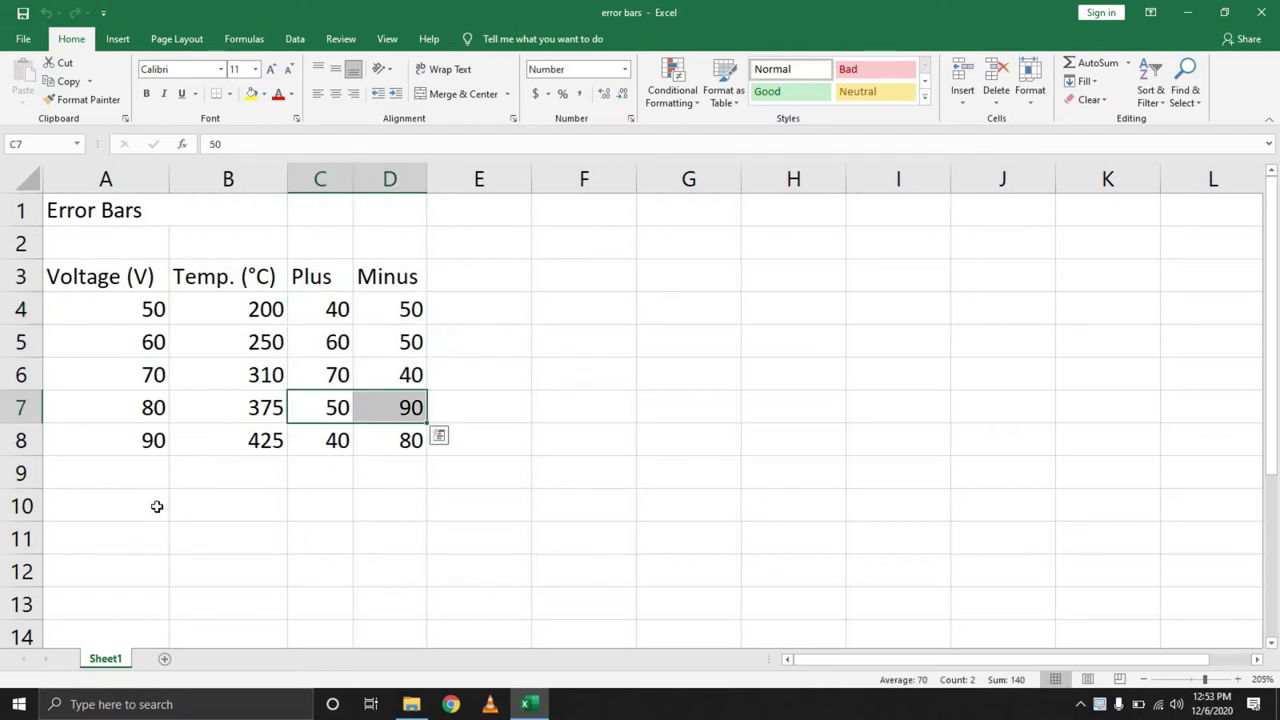
left_click(145, 439)
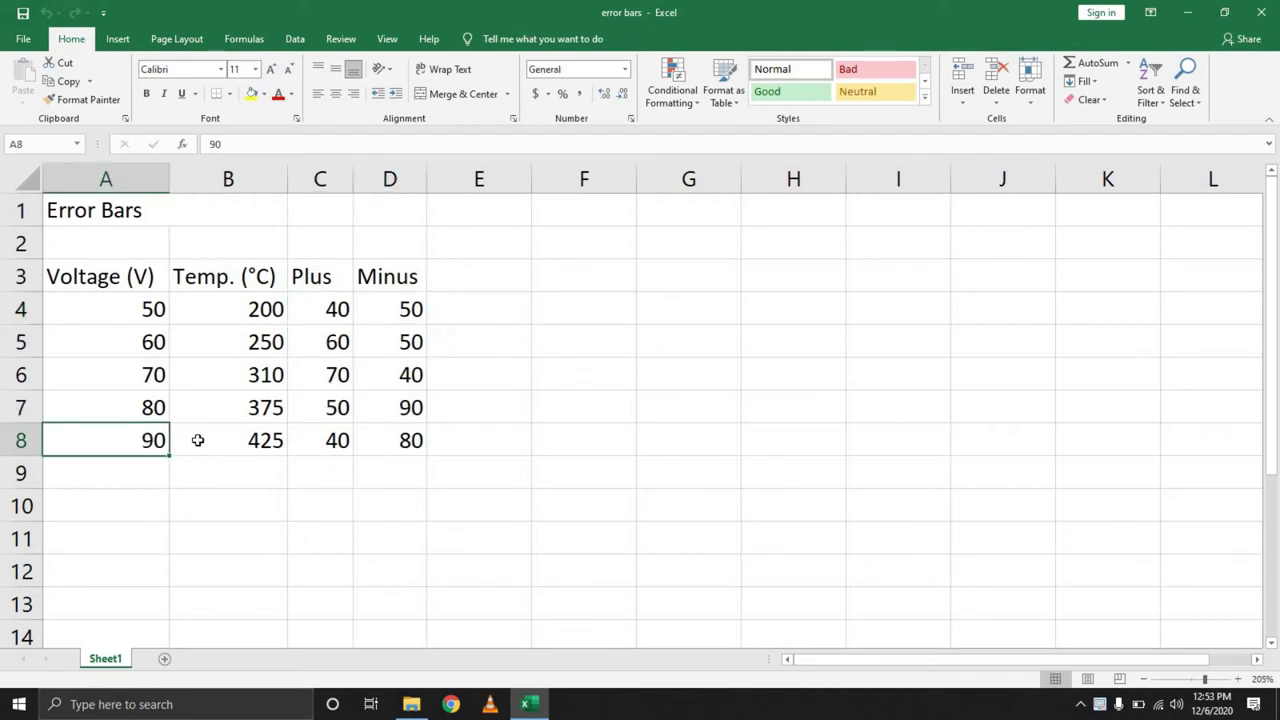
left_click(198, 440)
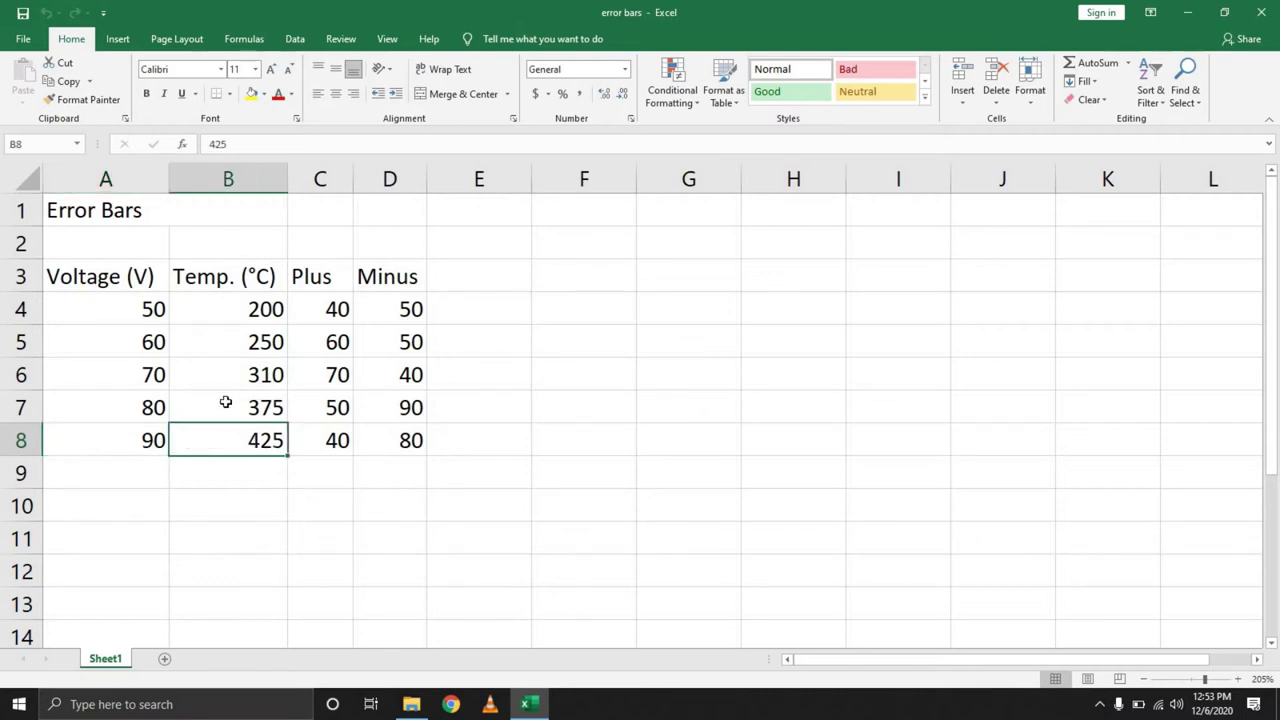
Step: Insert a scatter chart with straight lines and no markers from the Voltage and Temp. data in A3:B8
left_click_drag(143, 286, 215, 435)
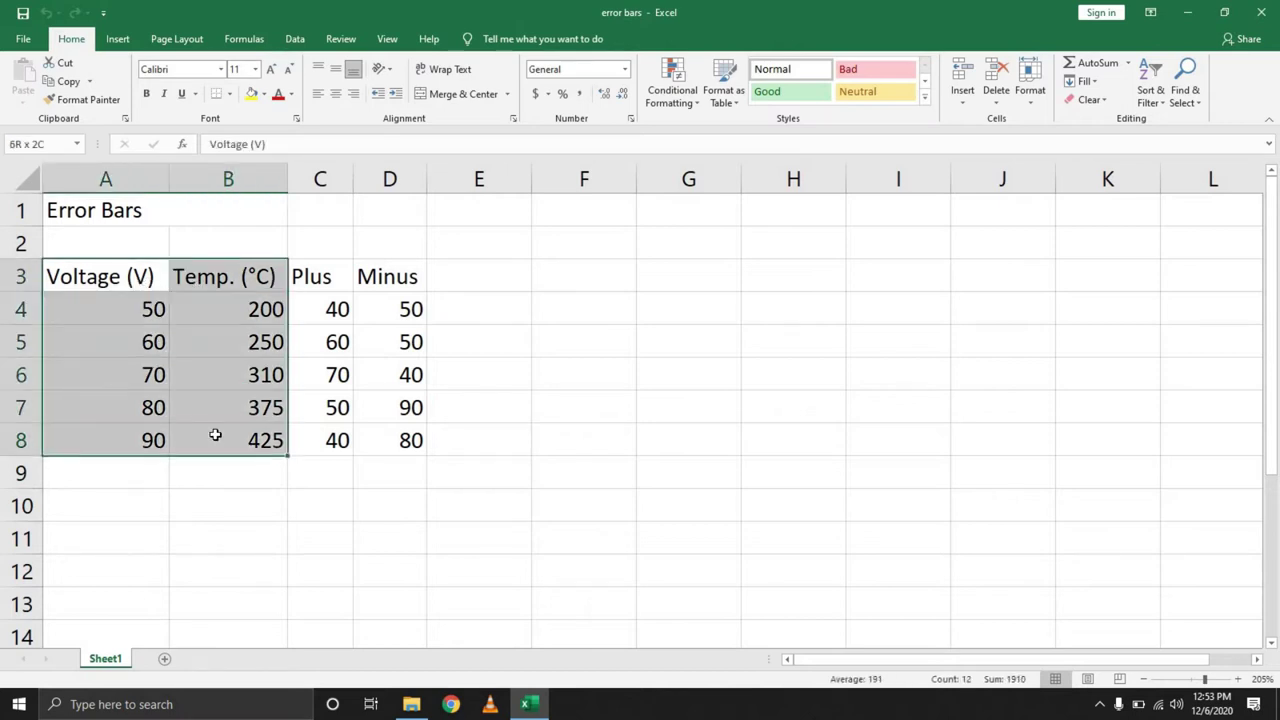
left_click(120, 38)
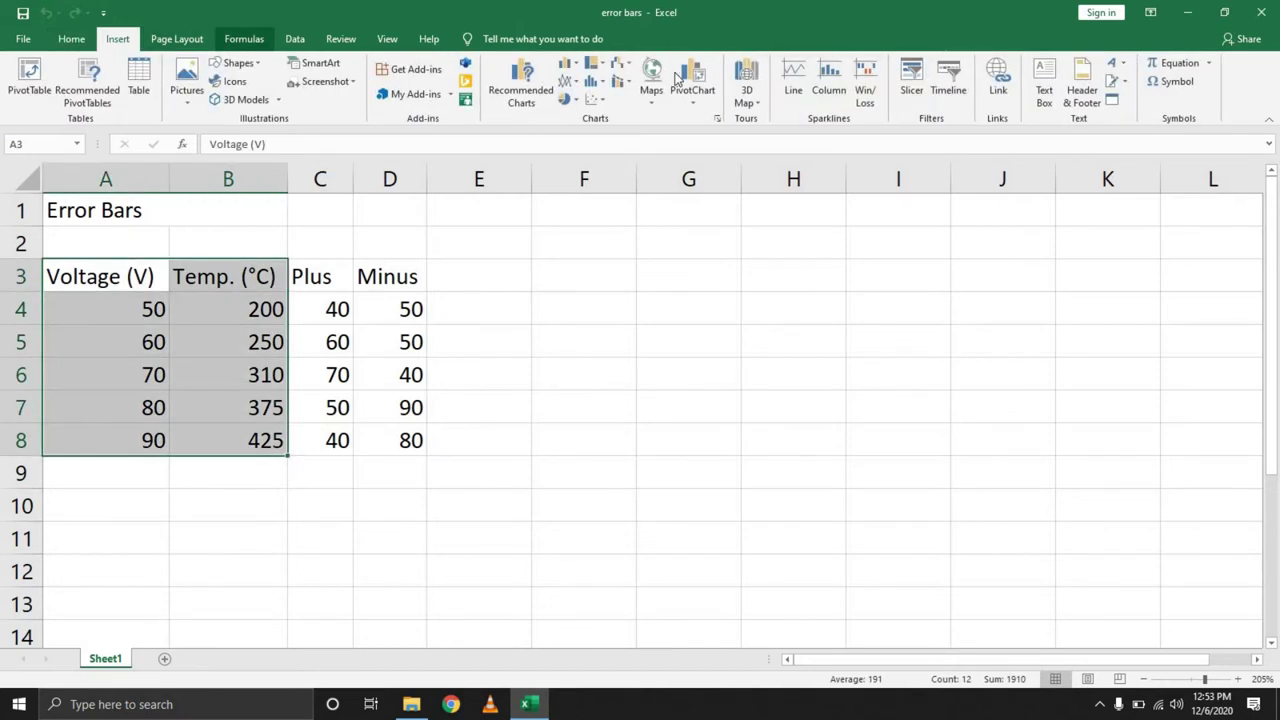
left_click(596, 99)
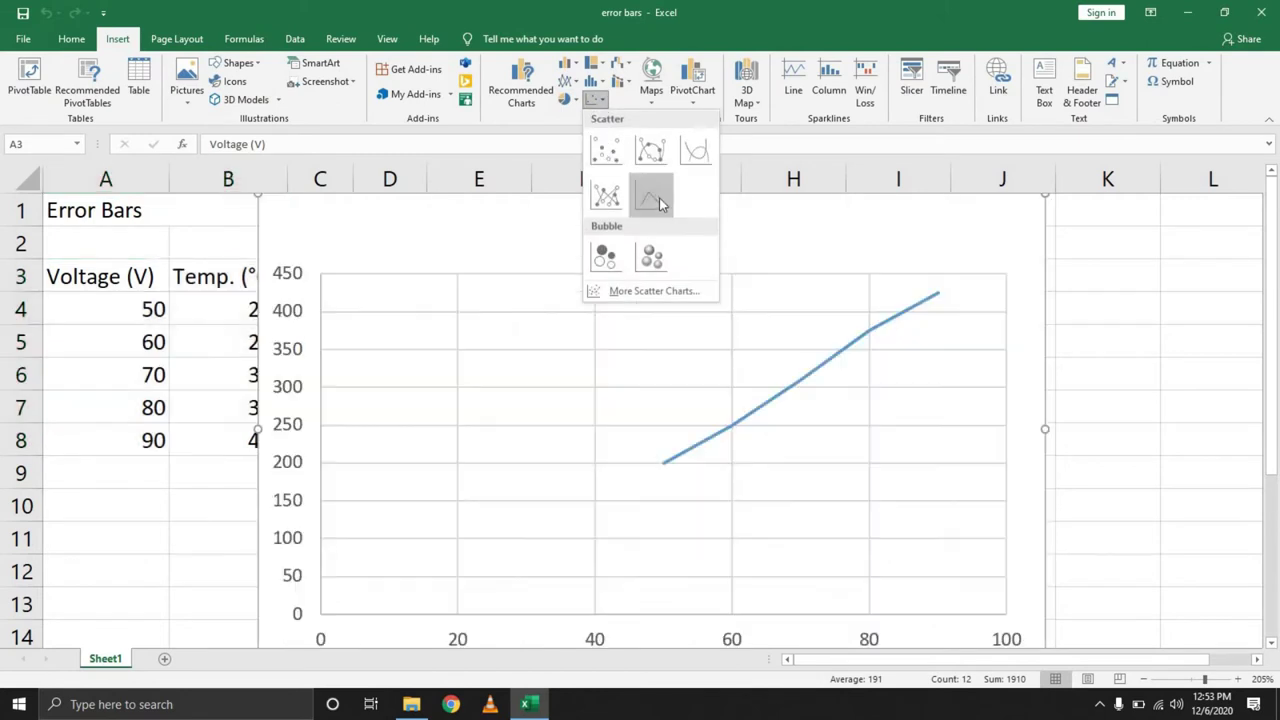
left_click(655, 200)
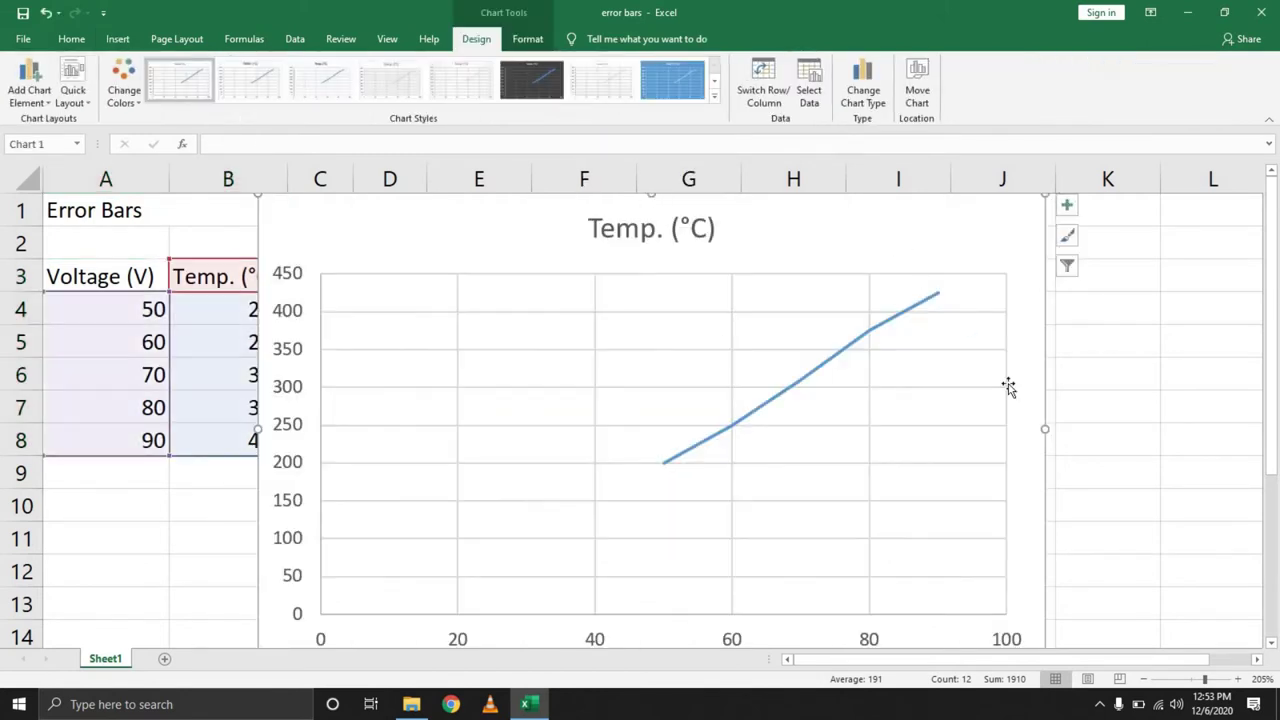
scroll(1186, 686, "down", 2)
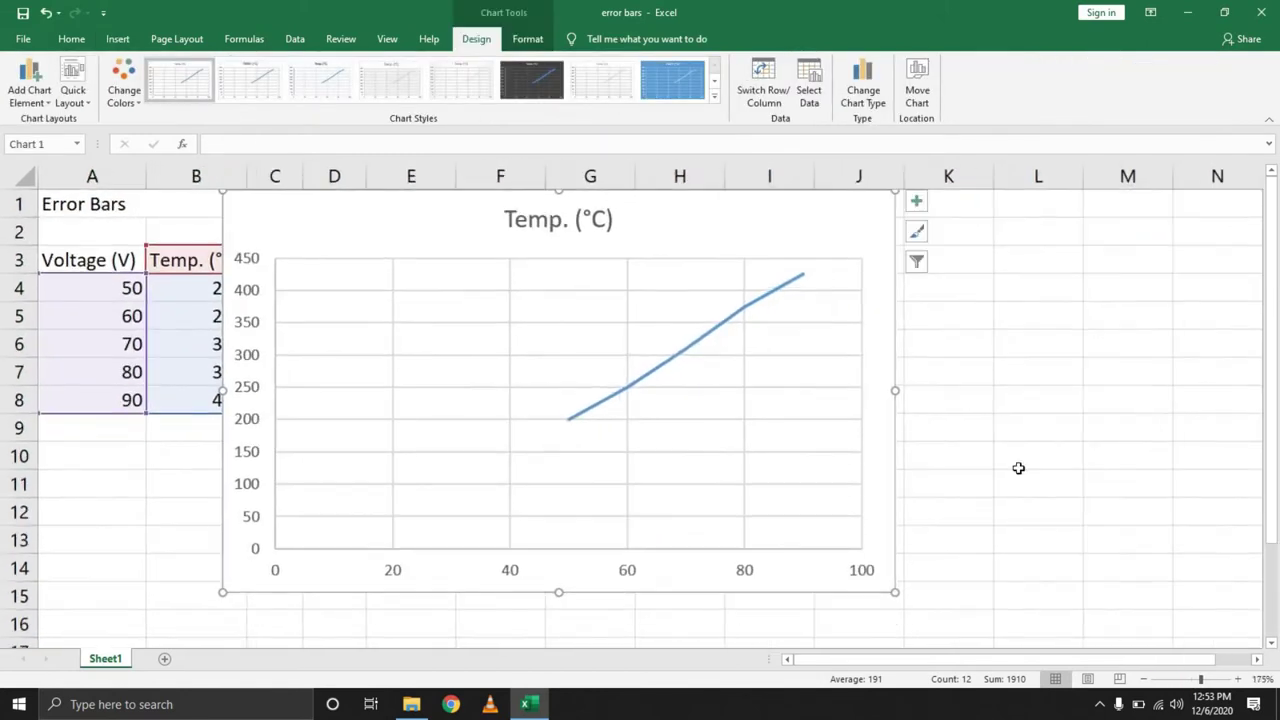
Step: Add axis titles to the temperature chart
left_click(987, 422)
left_click(823, 220)
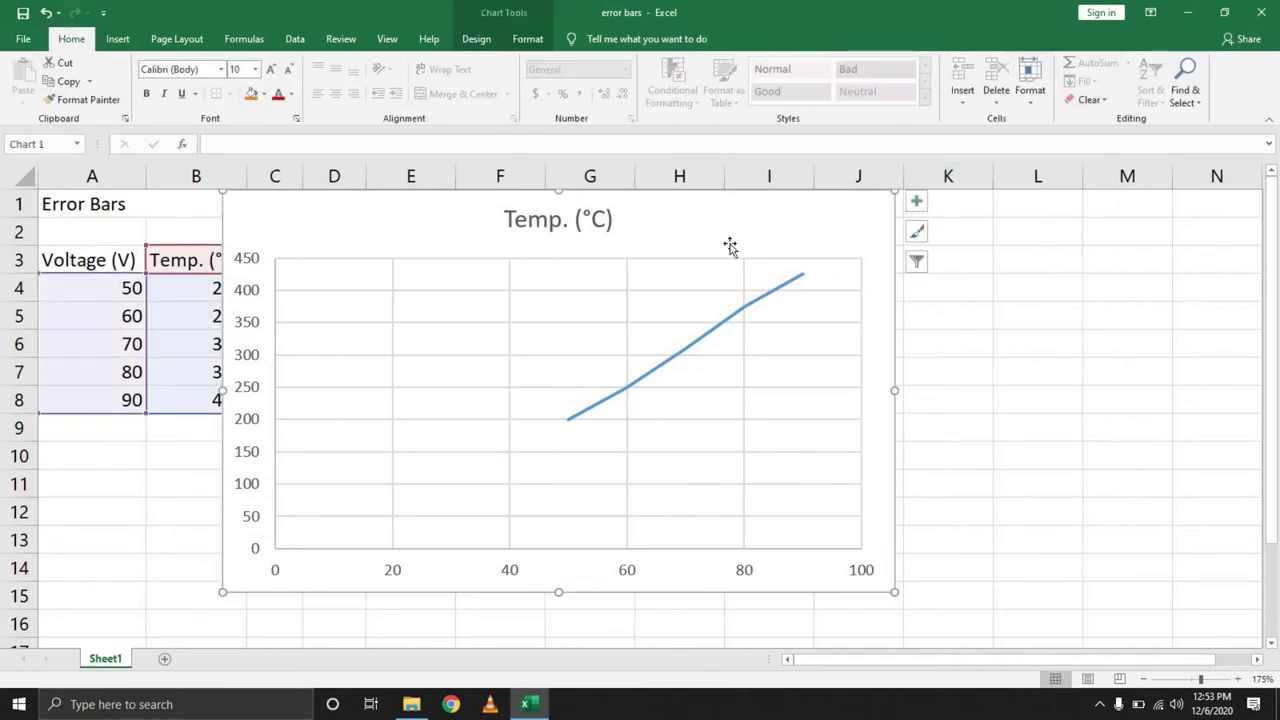
left_click(918, 203)
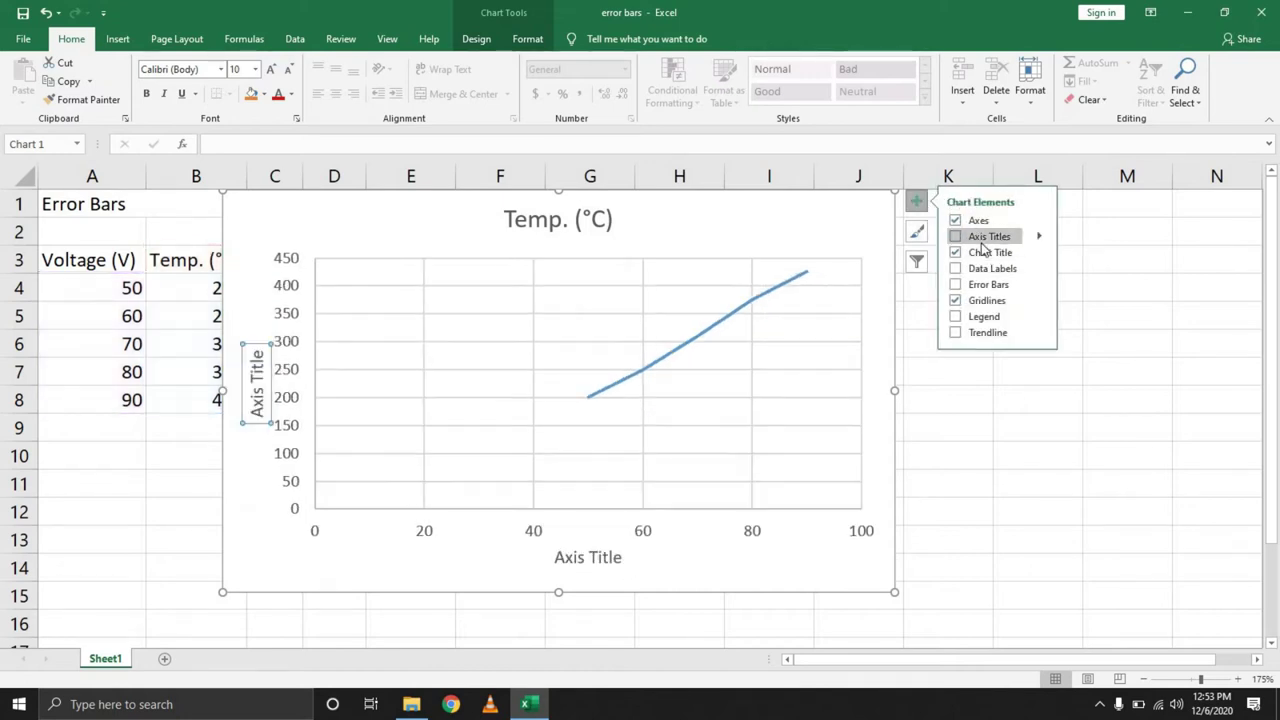
Step: Look through the chart's style and colour choices, the data series formatting options and the chart area's size settings
left_click(918, 236)
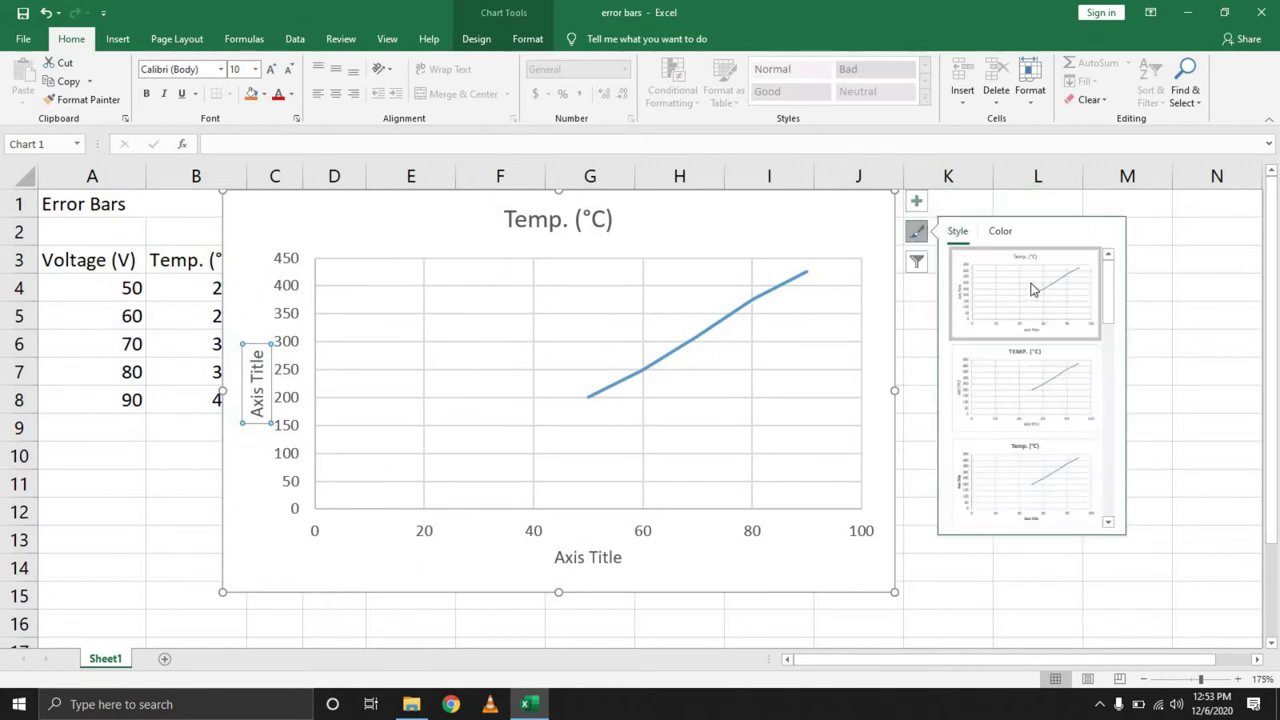
left_click(1001, 233)
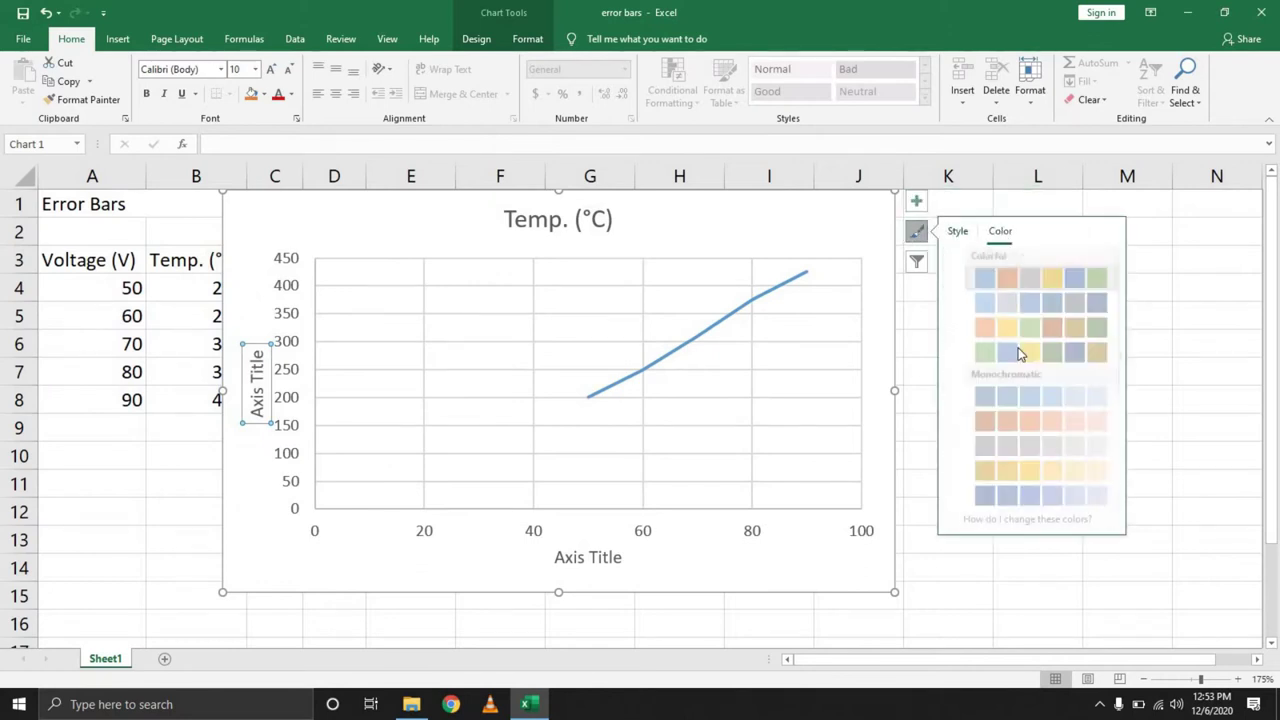
left_click(863, 231)
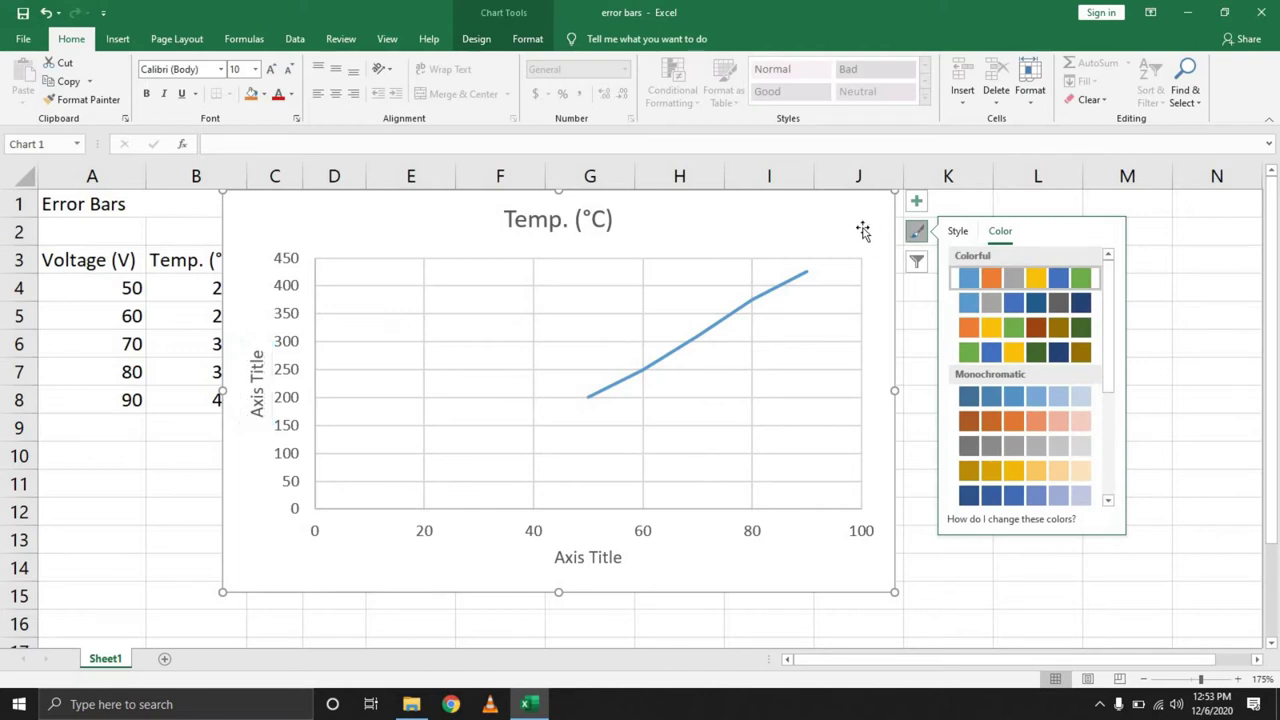
left_click(735, 316)
right_click(735, 316)
left_click(812, 459)
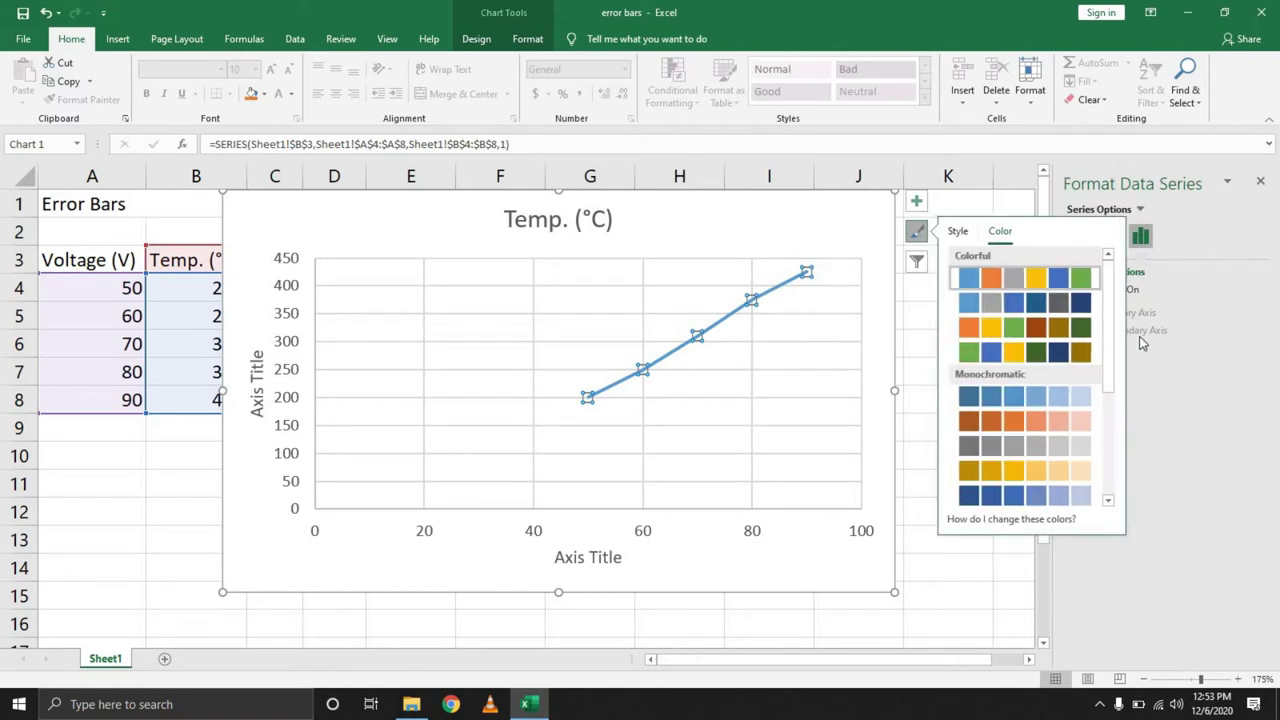
left_click(737, 248)
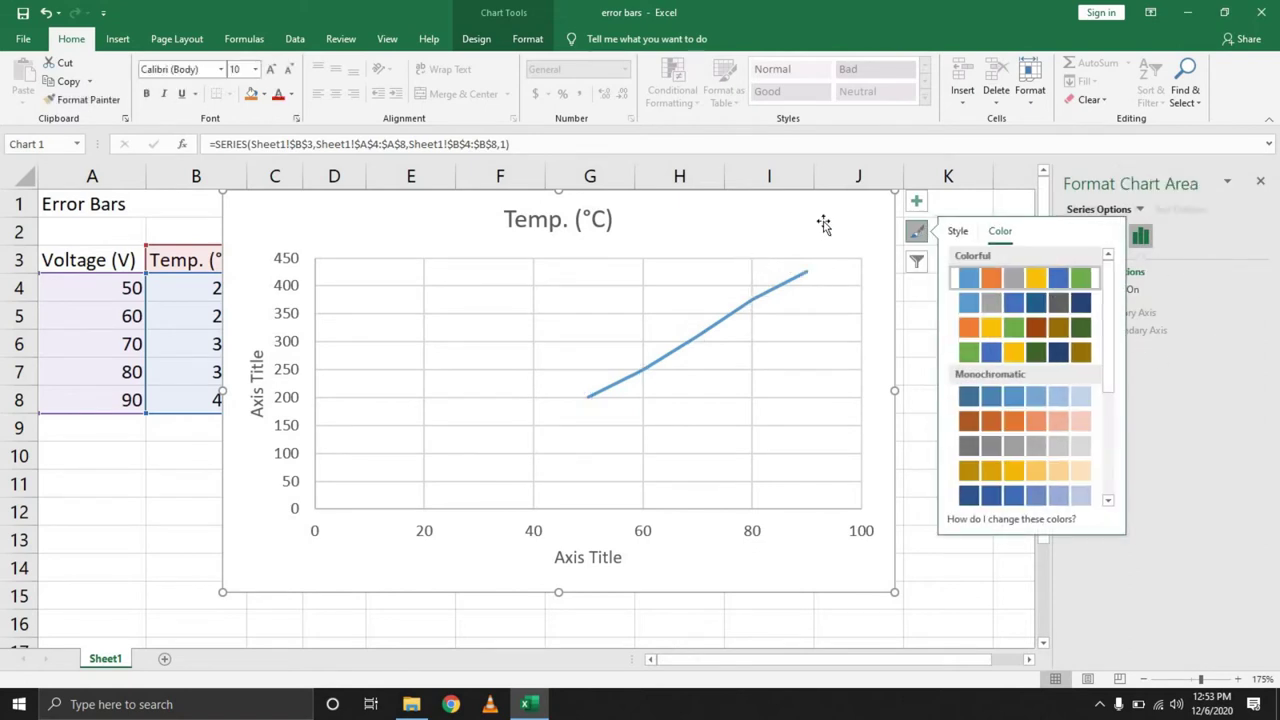
left_click(918, 230)
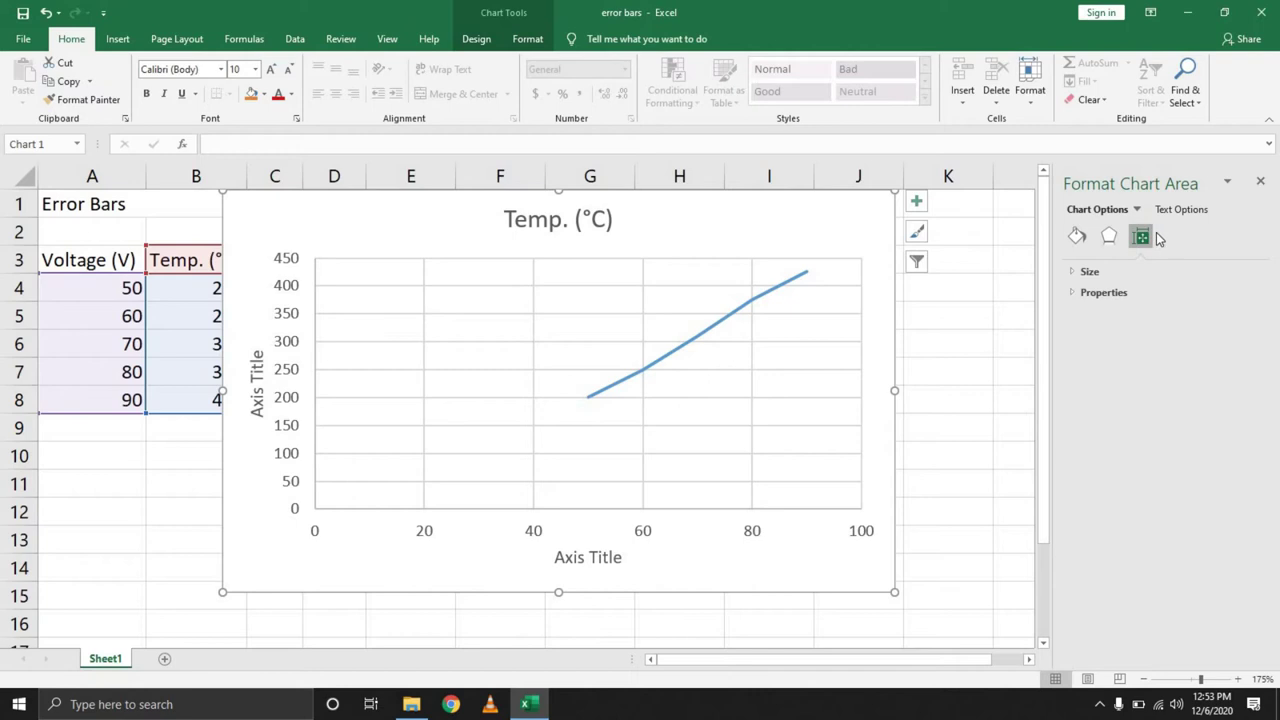
left_click(1086, 272)
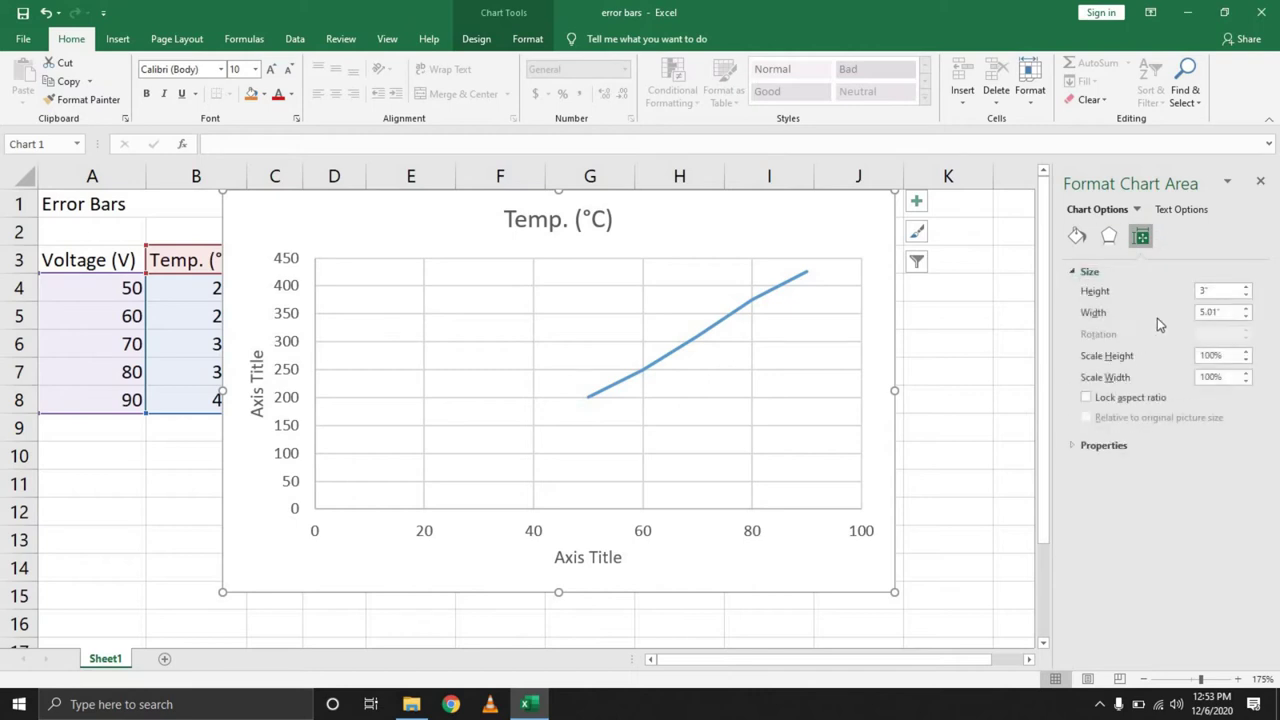
Step: Look through the line and series formatting options of the plotted temperature line and the chart area's border options
left_click(773, 300)
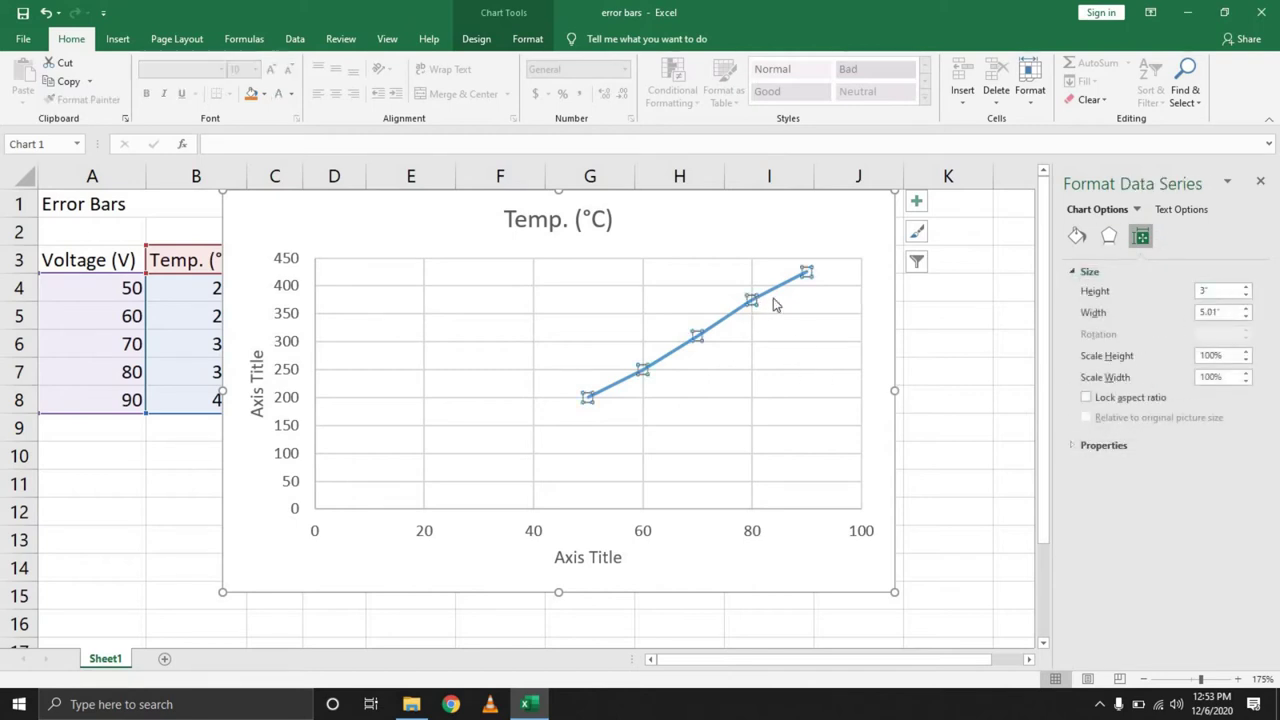
left_click(1108, 236)
left_click(1076, 236)
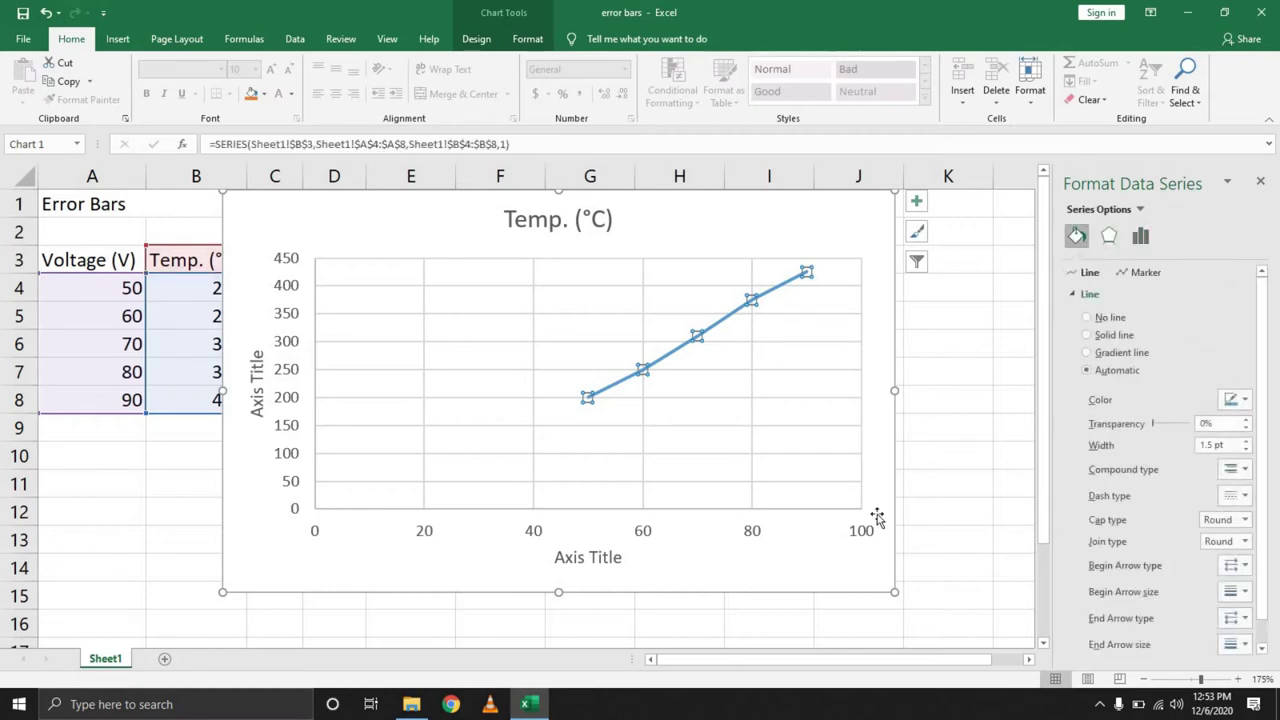
left_click(686, 530)
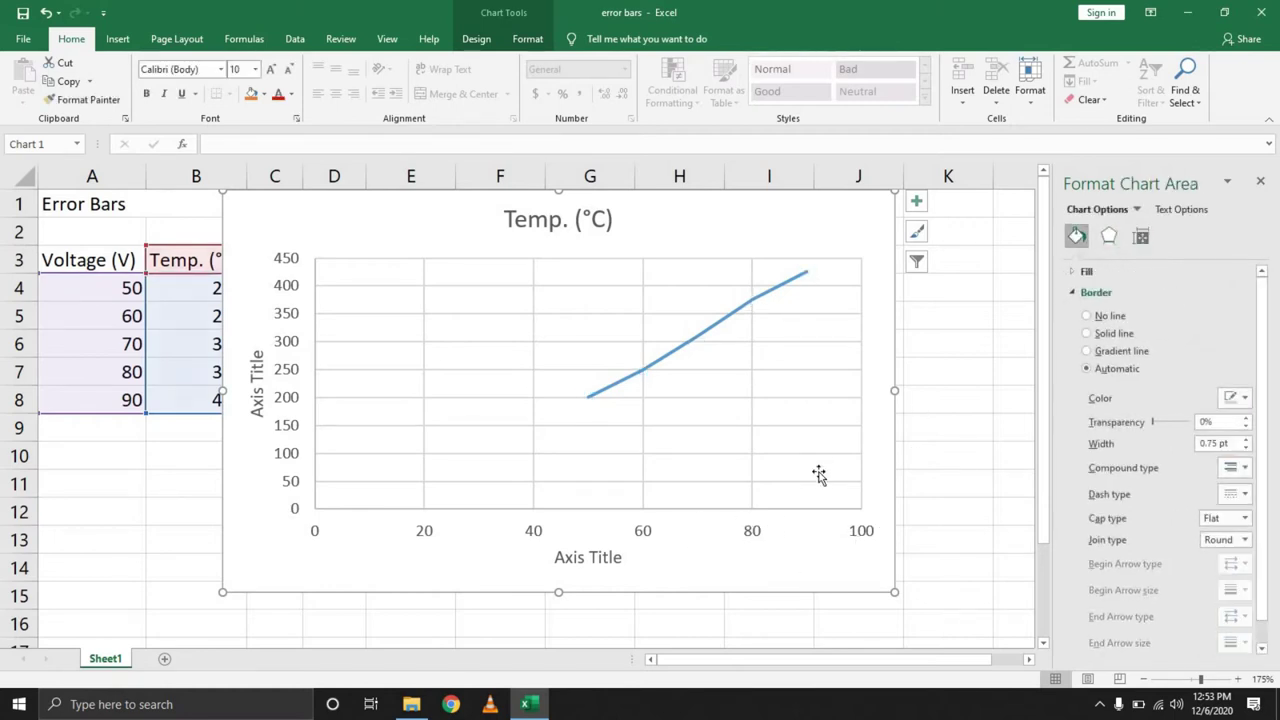
left_click(834, 277)
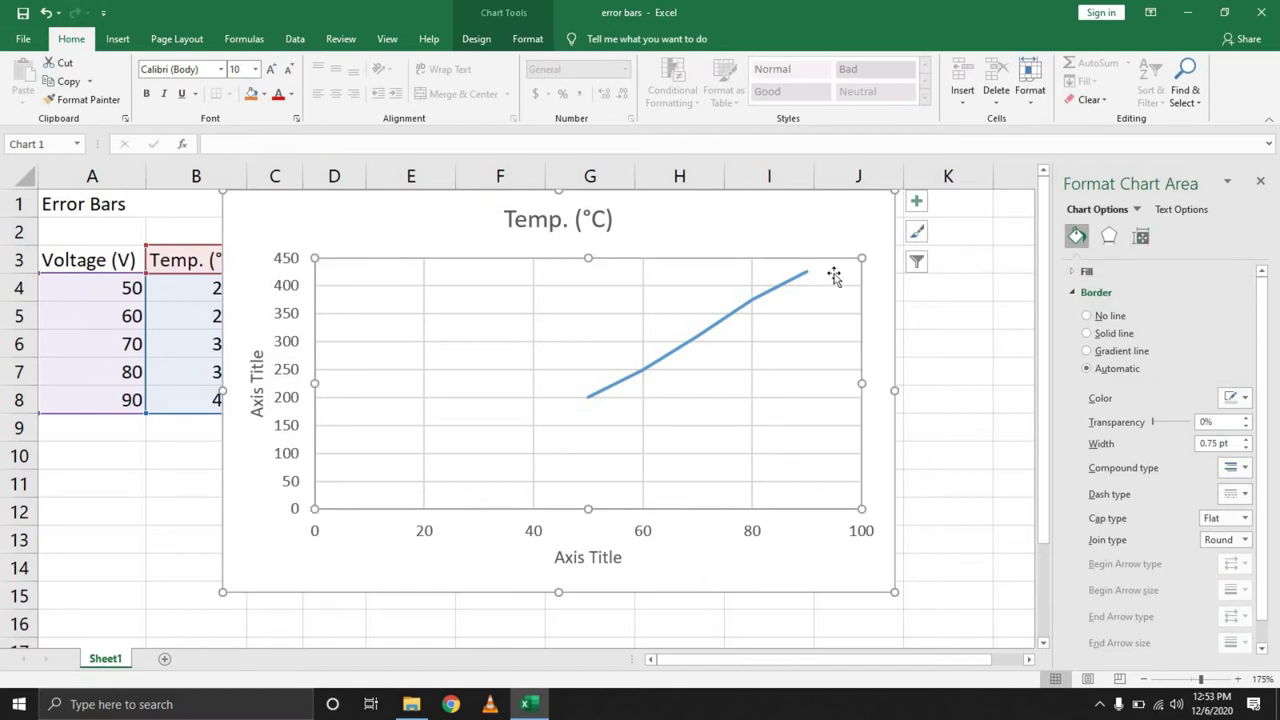
left_click(837, 238)
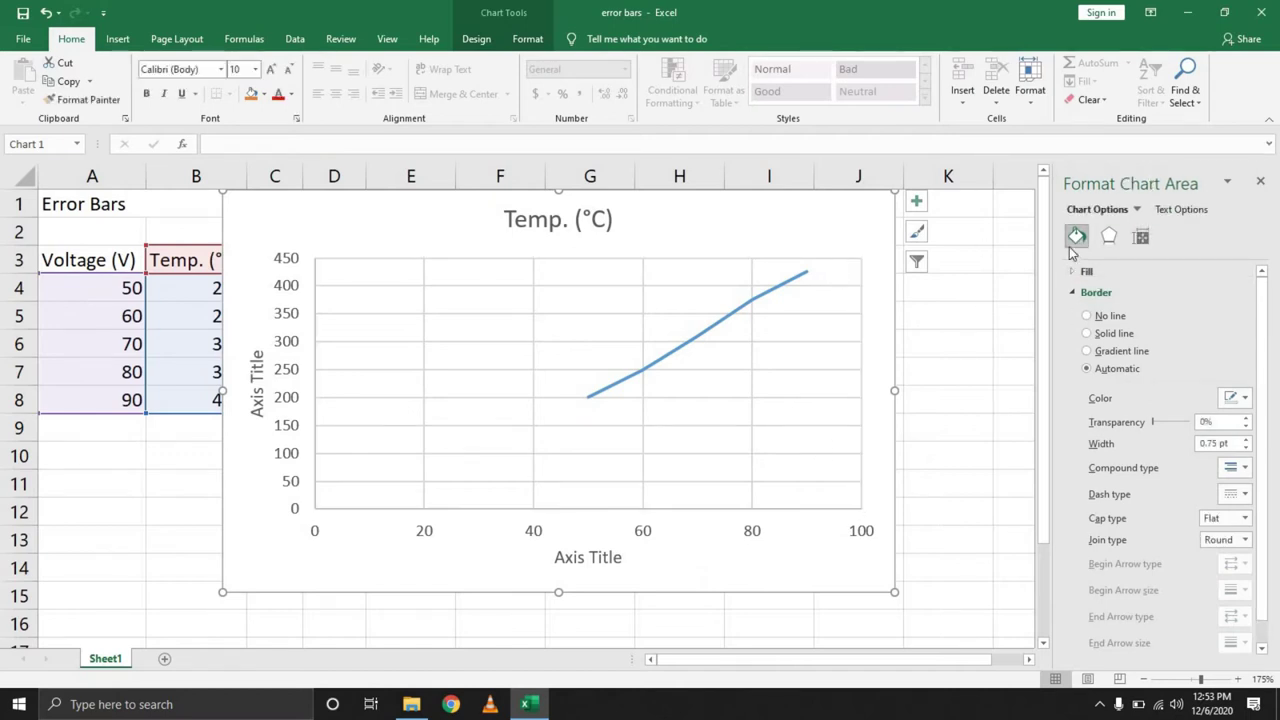
left_click(804, 275)
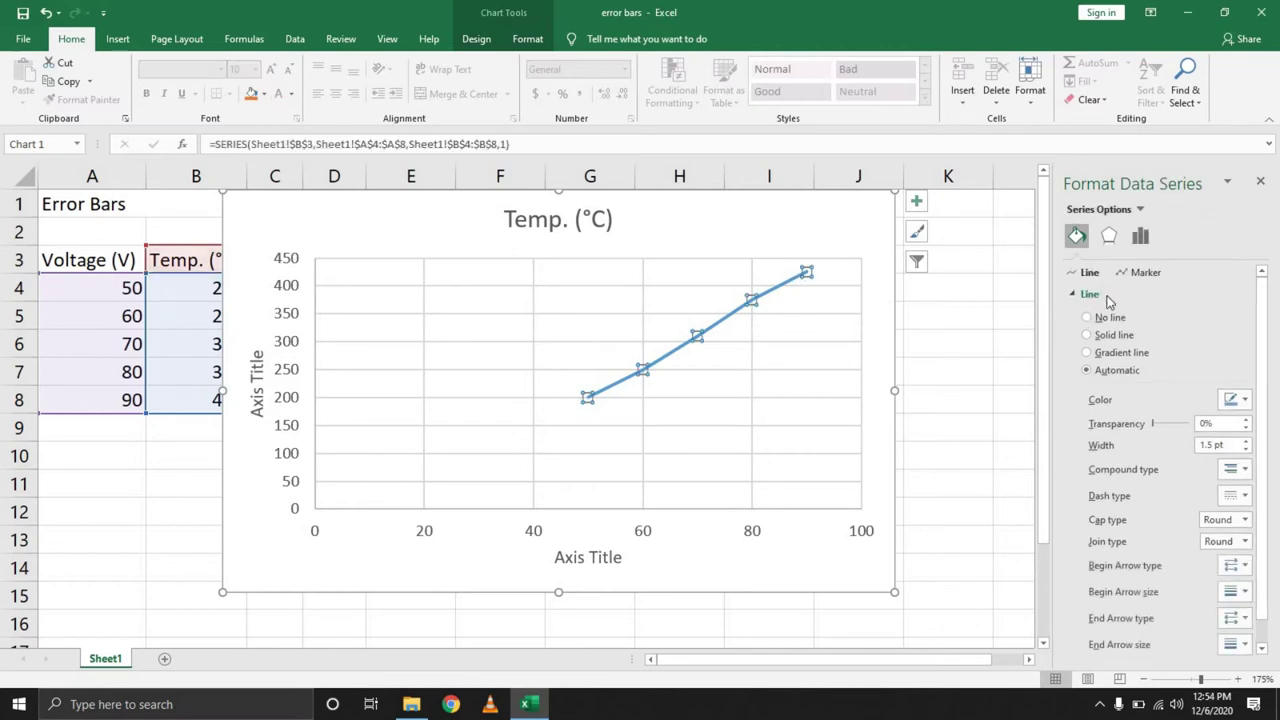
left_click(1142, 238)
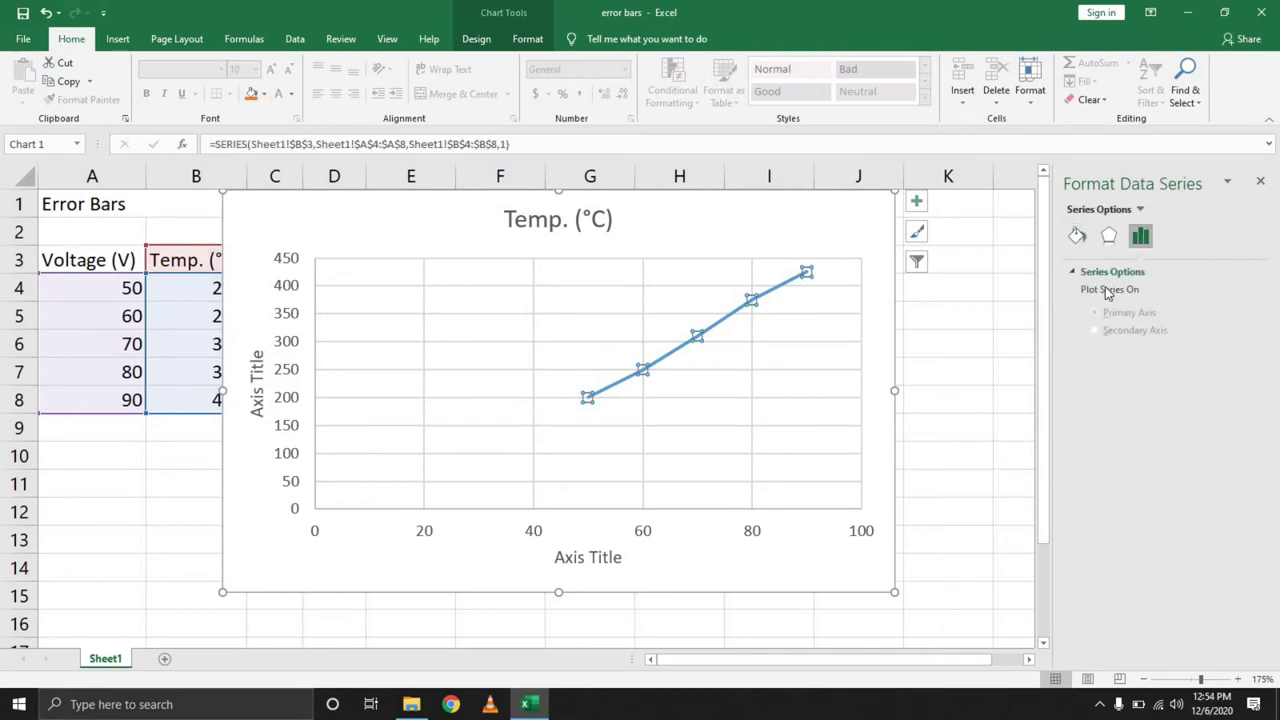
left_click(1104, 272)
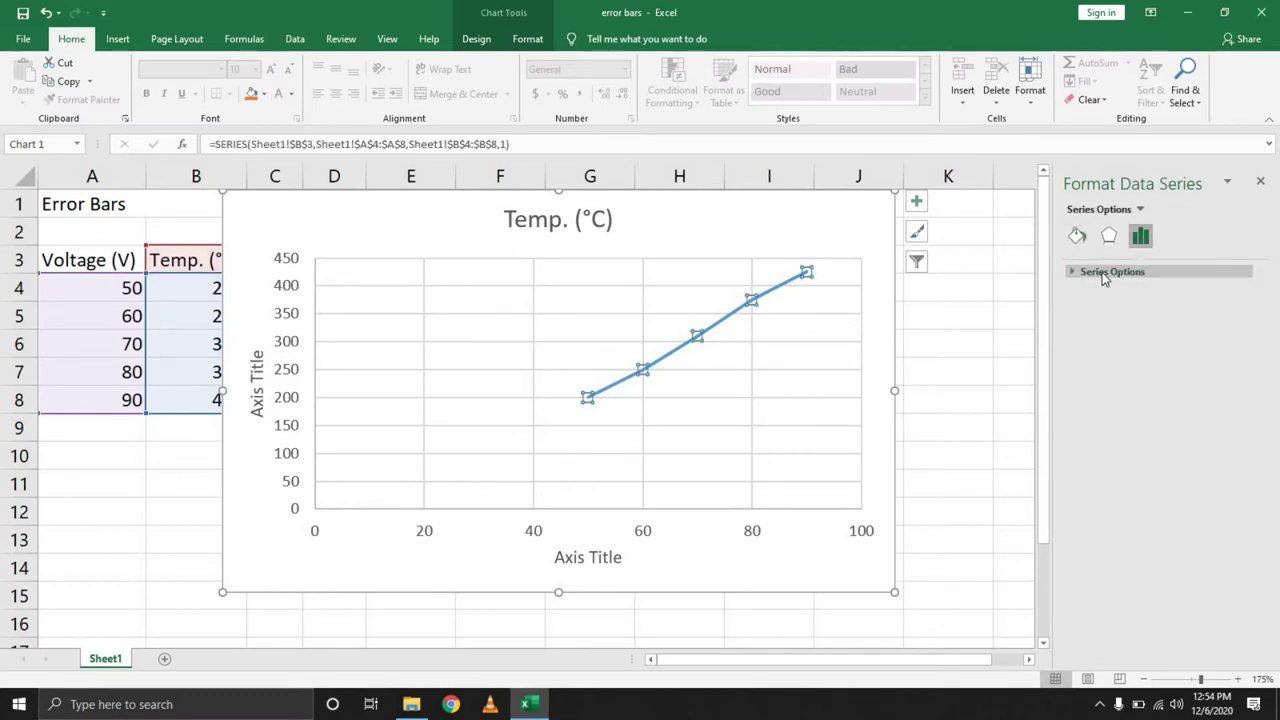
Step: Set the horizontal axis minimum bound to 40 and move the chart aside to uncover the Temp. (°C) column
left_click(543, 528)
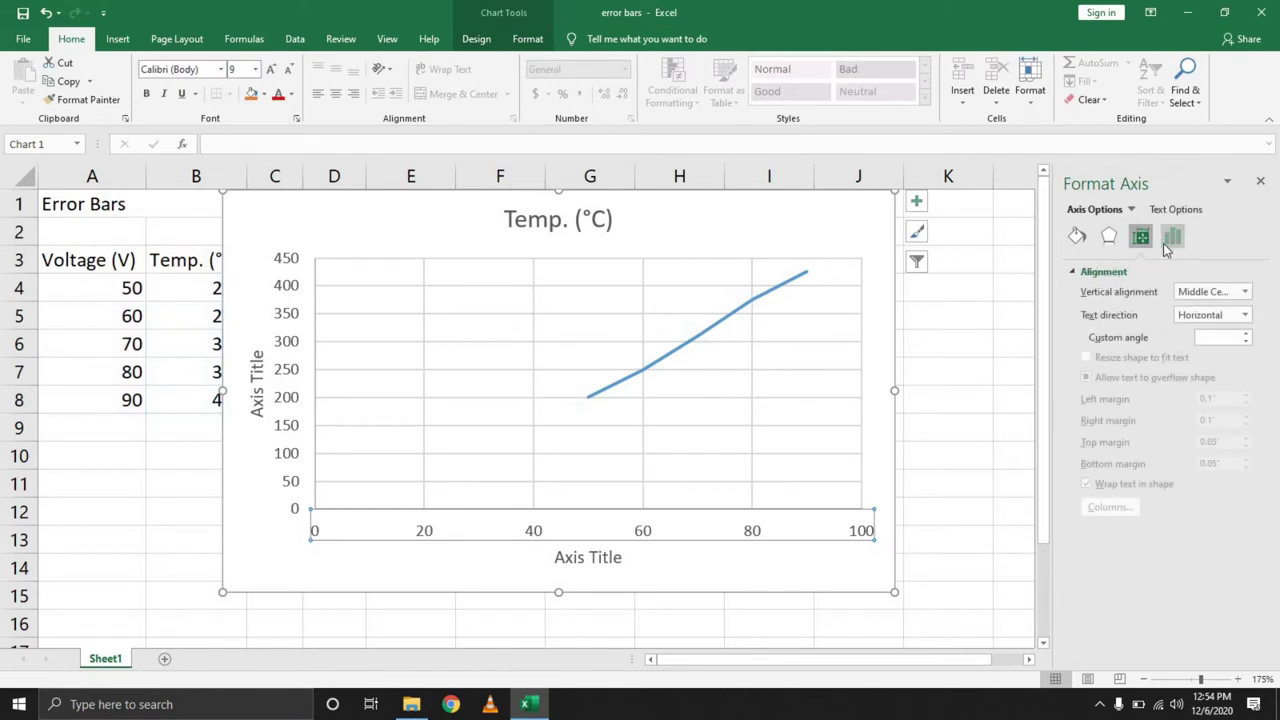
left_click(1172, 237)
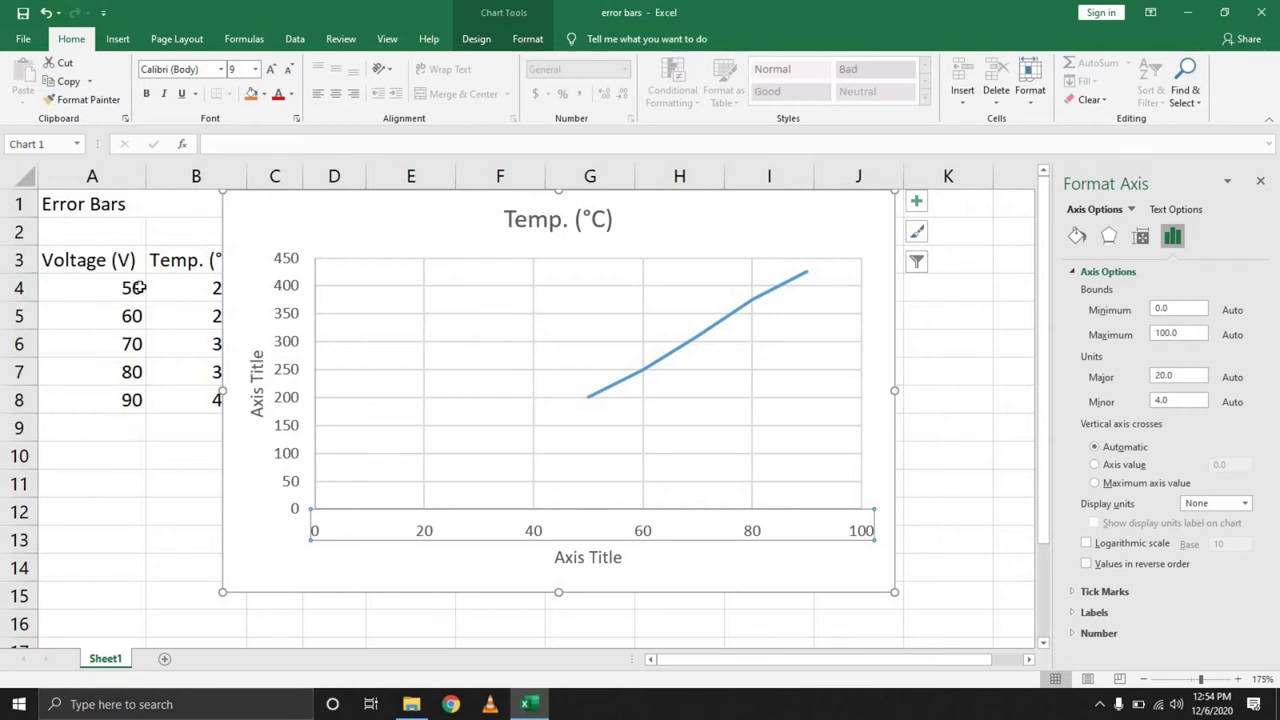
left_click(1158, 308)
type("4")
key("Return")
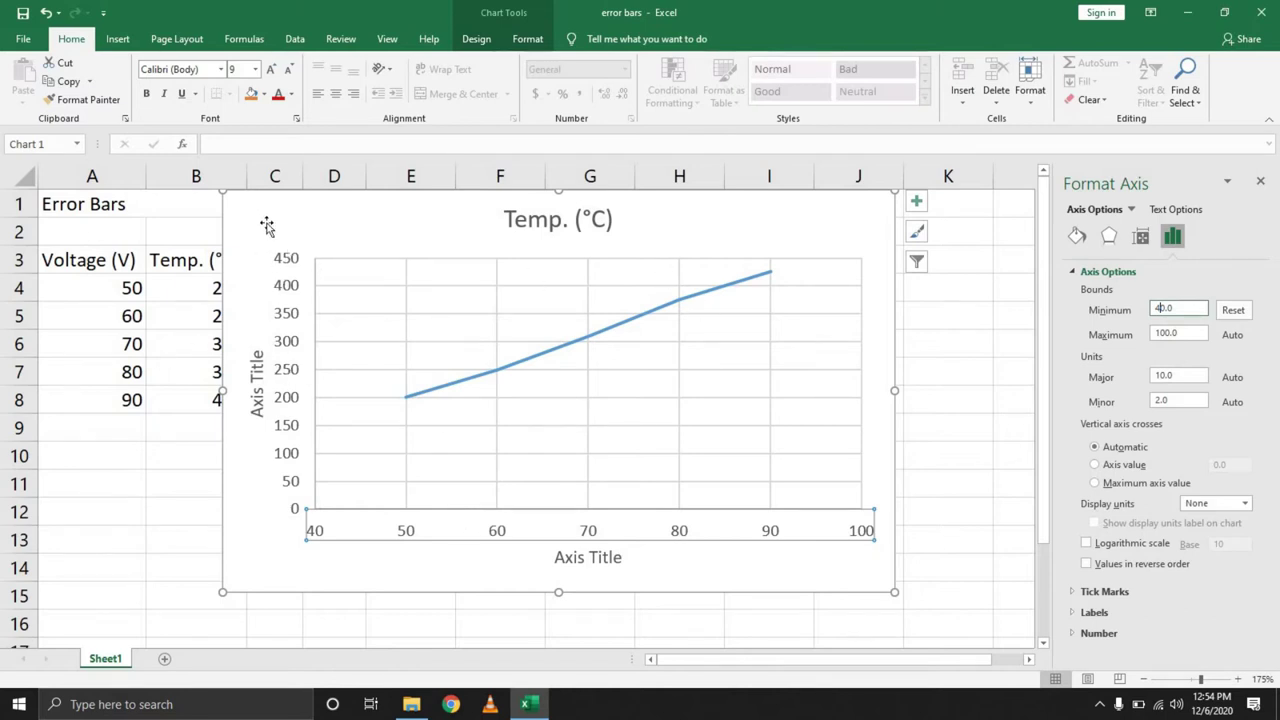
left_click_drag(294, 209, 338, 209)
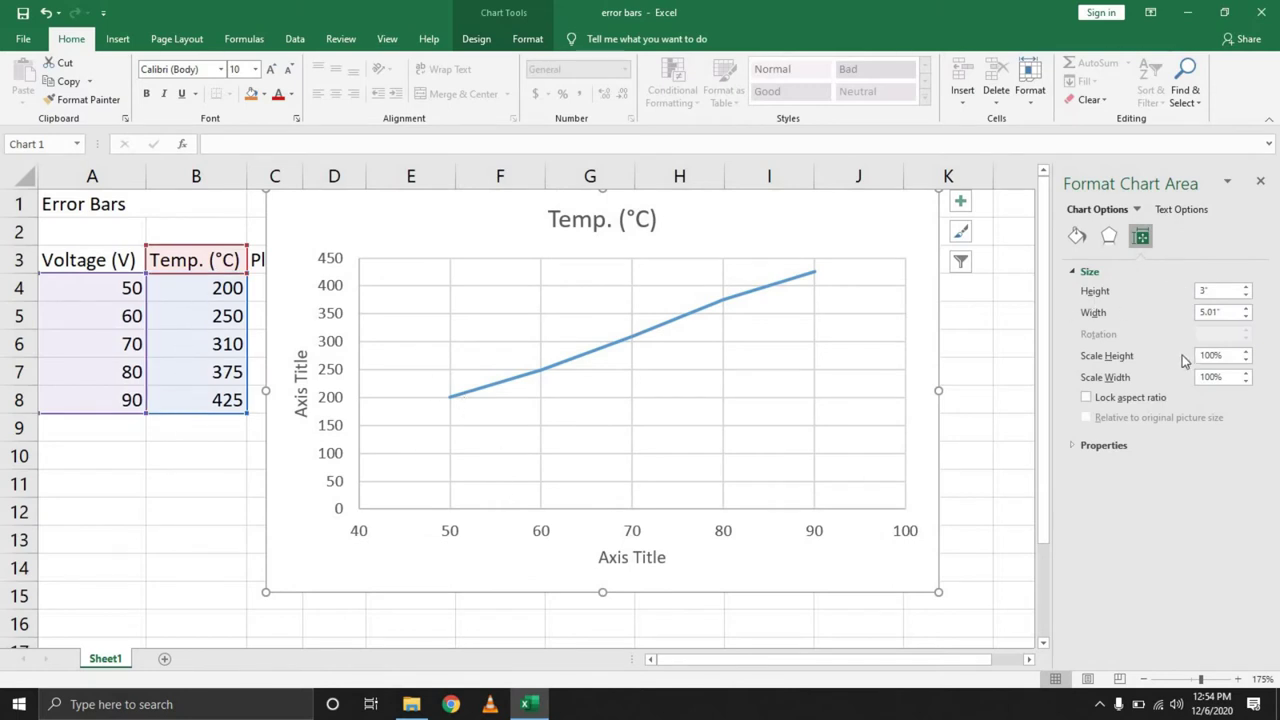
Step: Set the minimum bound of the chart's vertical temperature axis to 180
left_click(428, 425)
left_click(313, 378)
left_click(320, 372)
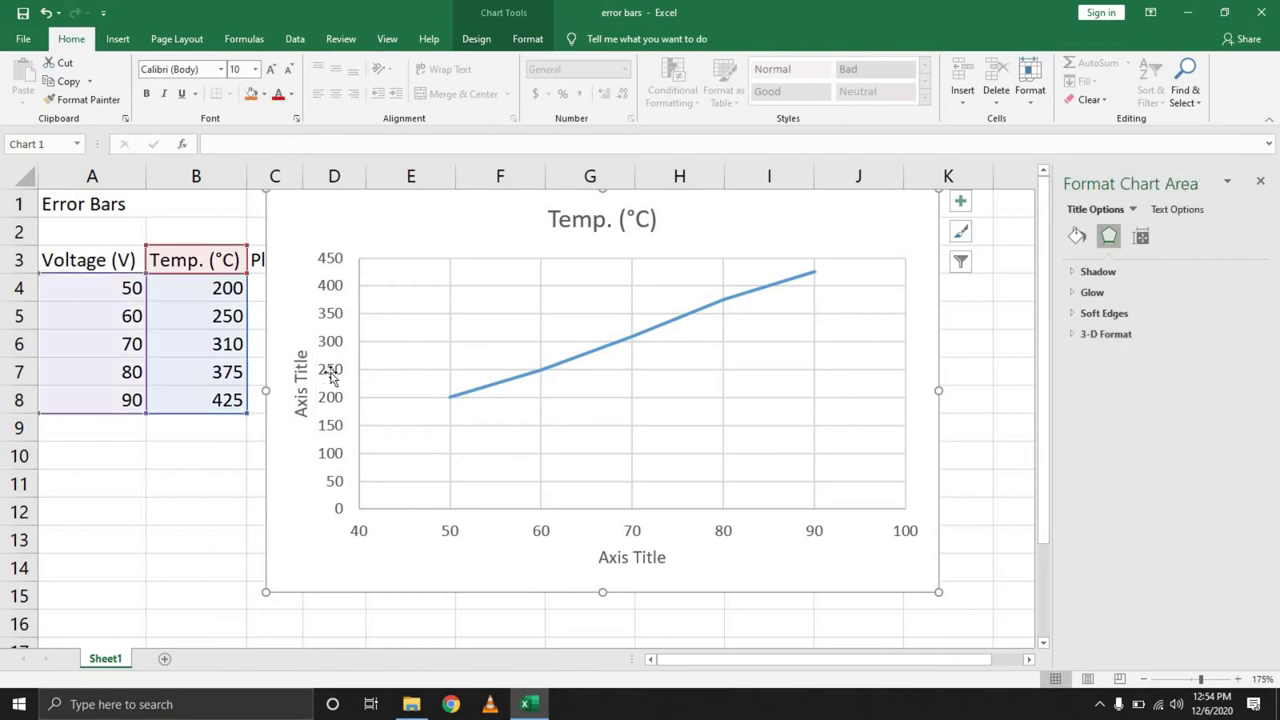
left_click(341, 487)
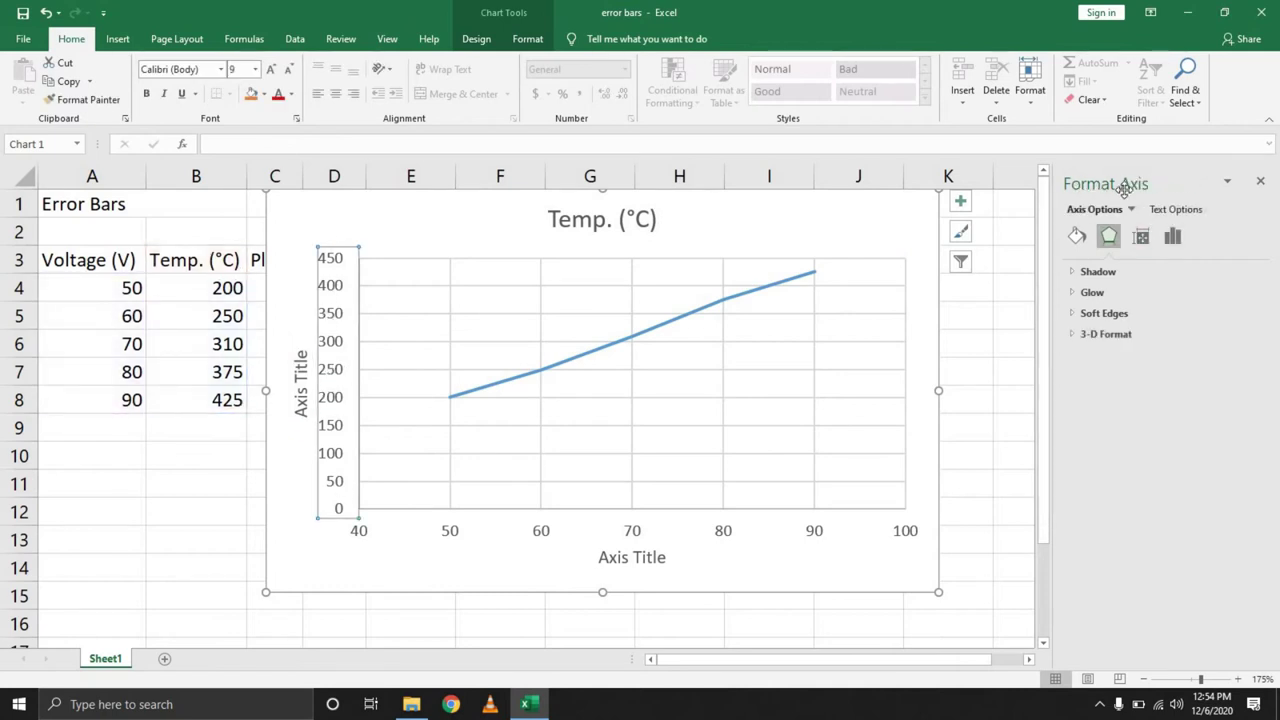
left_click(1173, 240)
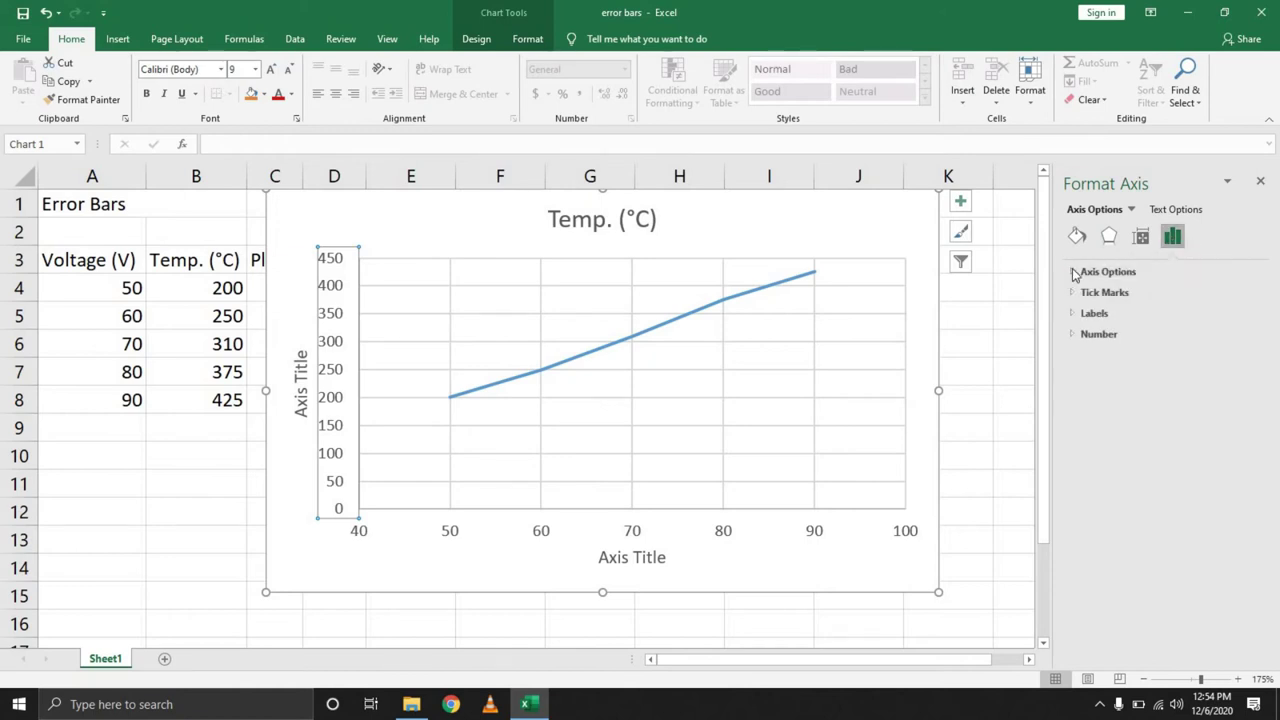
left_click(1108, 271)
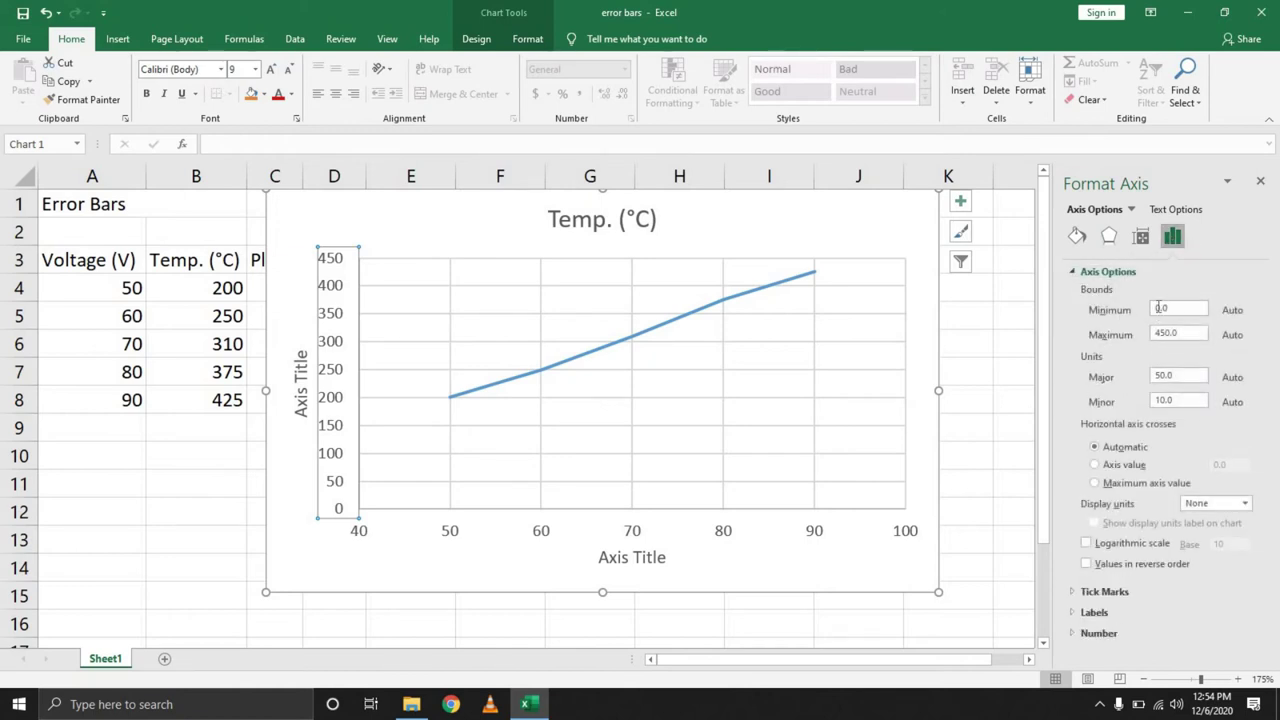
left_click(1158, 308)
type("180")
key("Return")
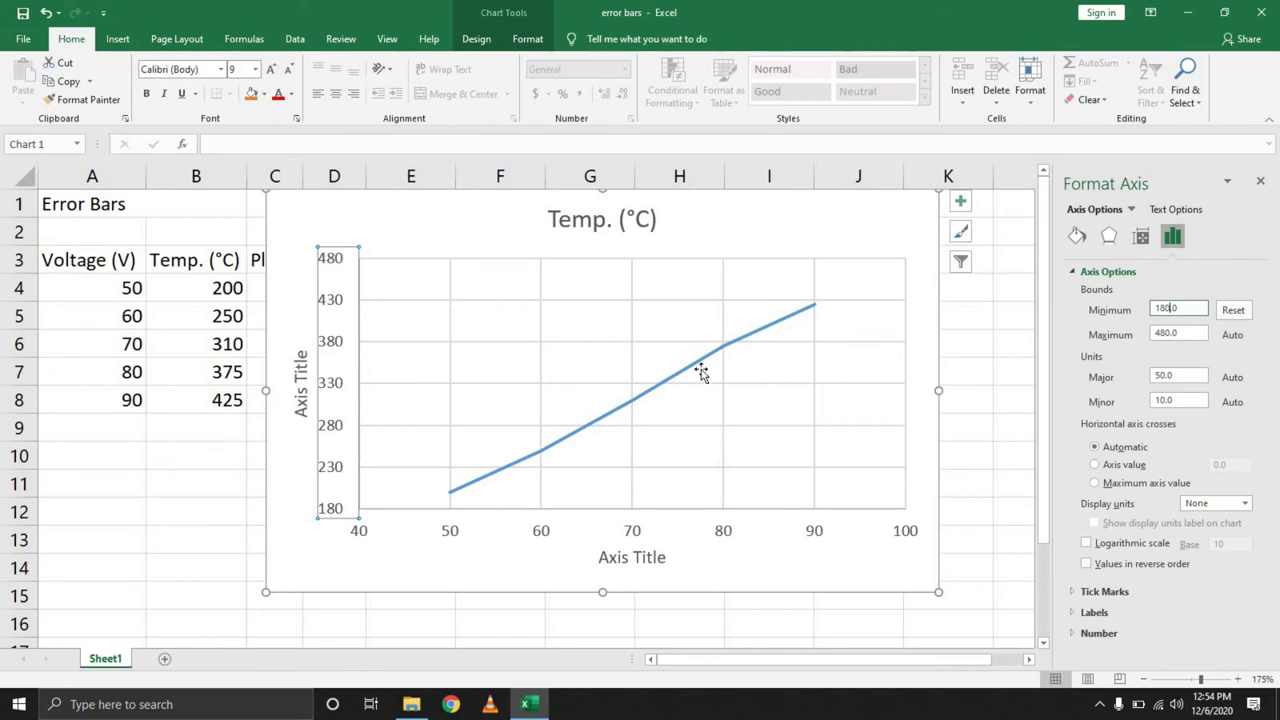
left_click(797, 322)
left_click(970, 306)
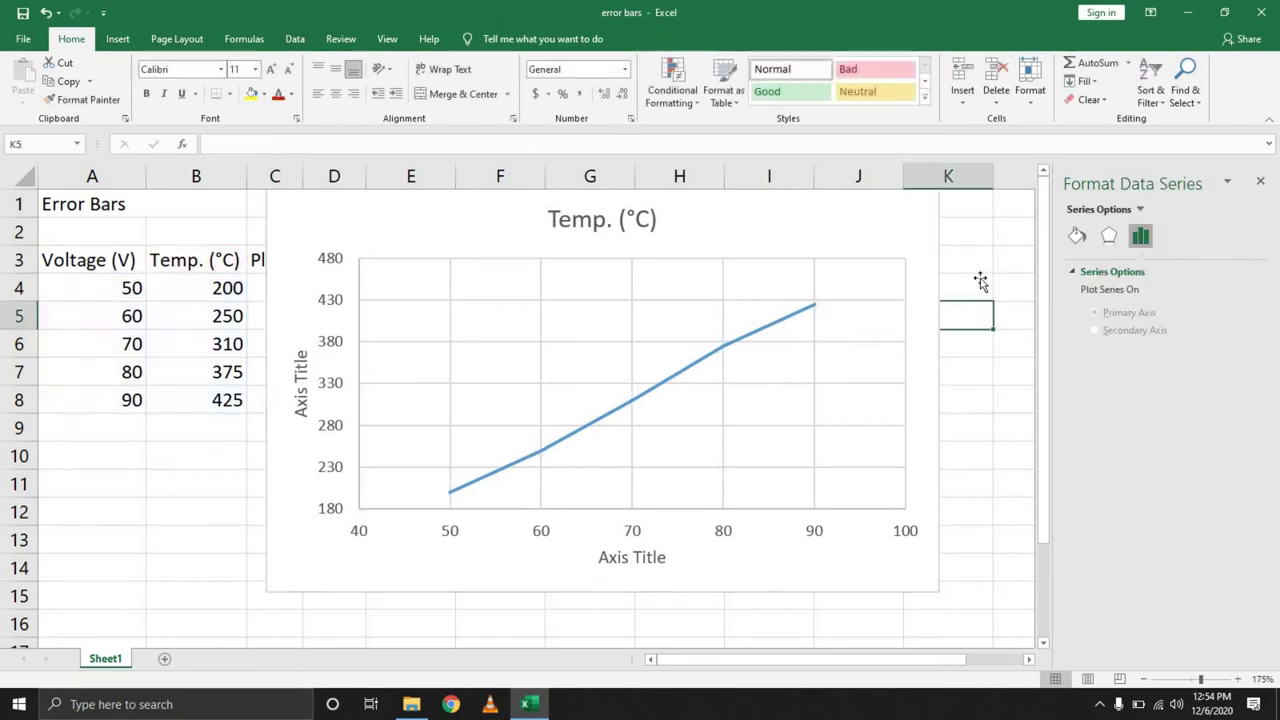
Step: Add error bars to the temperature chart and delete the horizontal ones
left_click(914, 245)
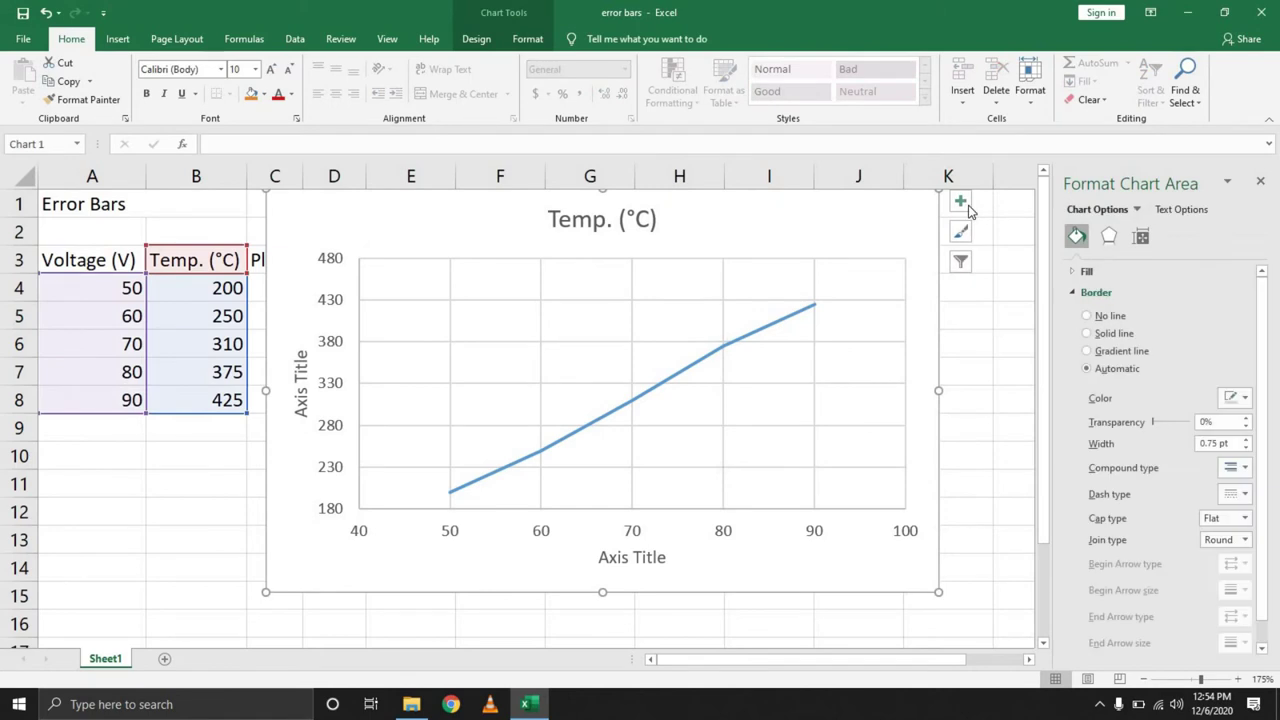
left_click(960, 201)
left_click(998, 285)
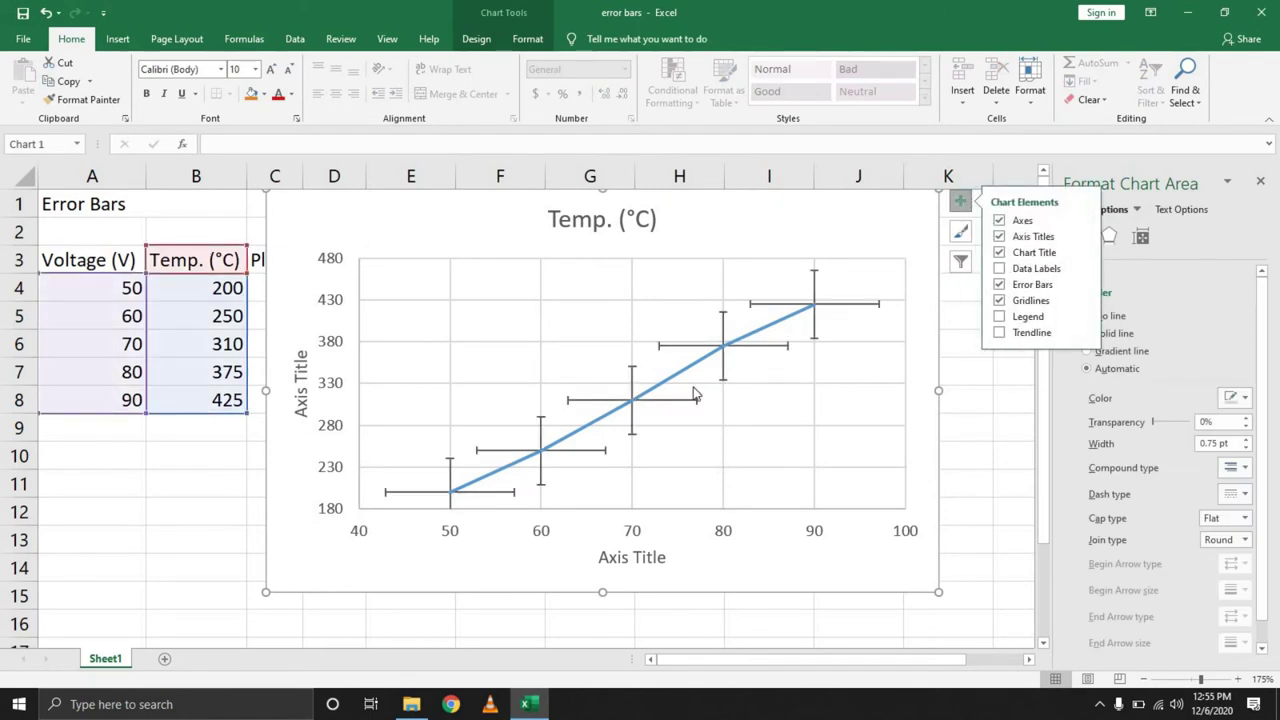
left_click(472, 493)
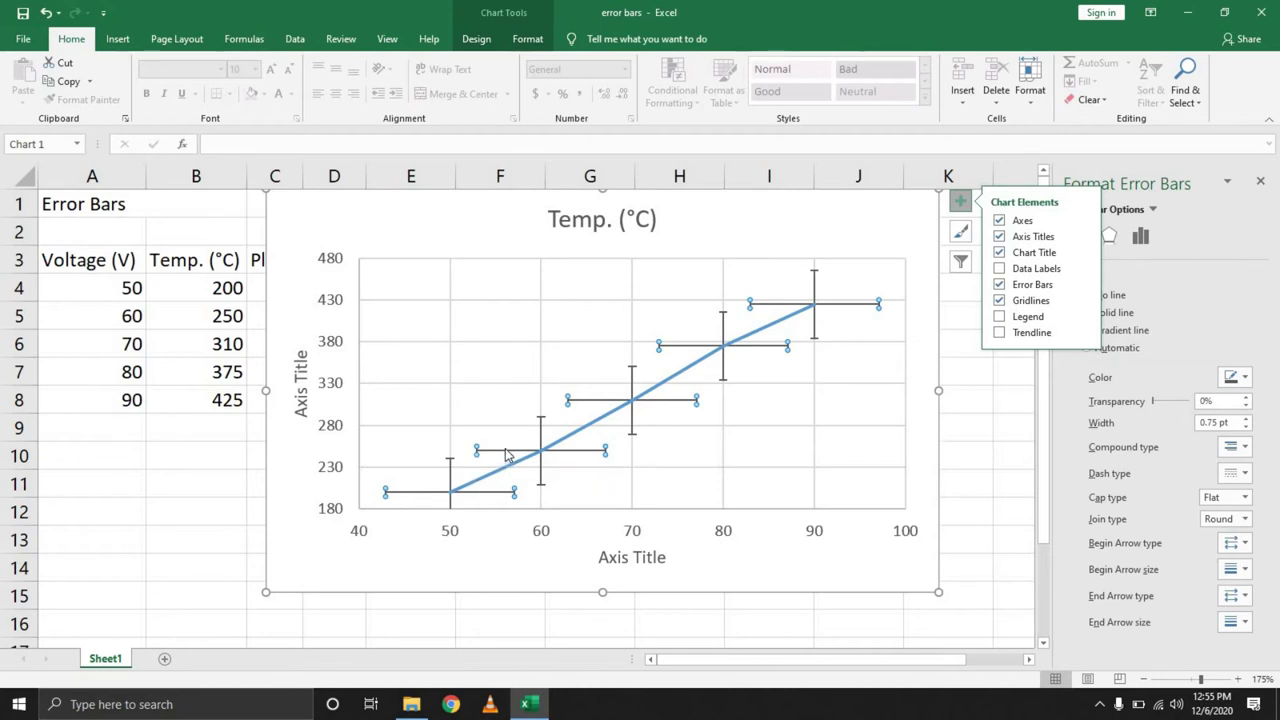
key("Delete")
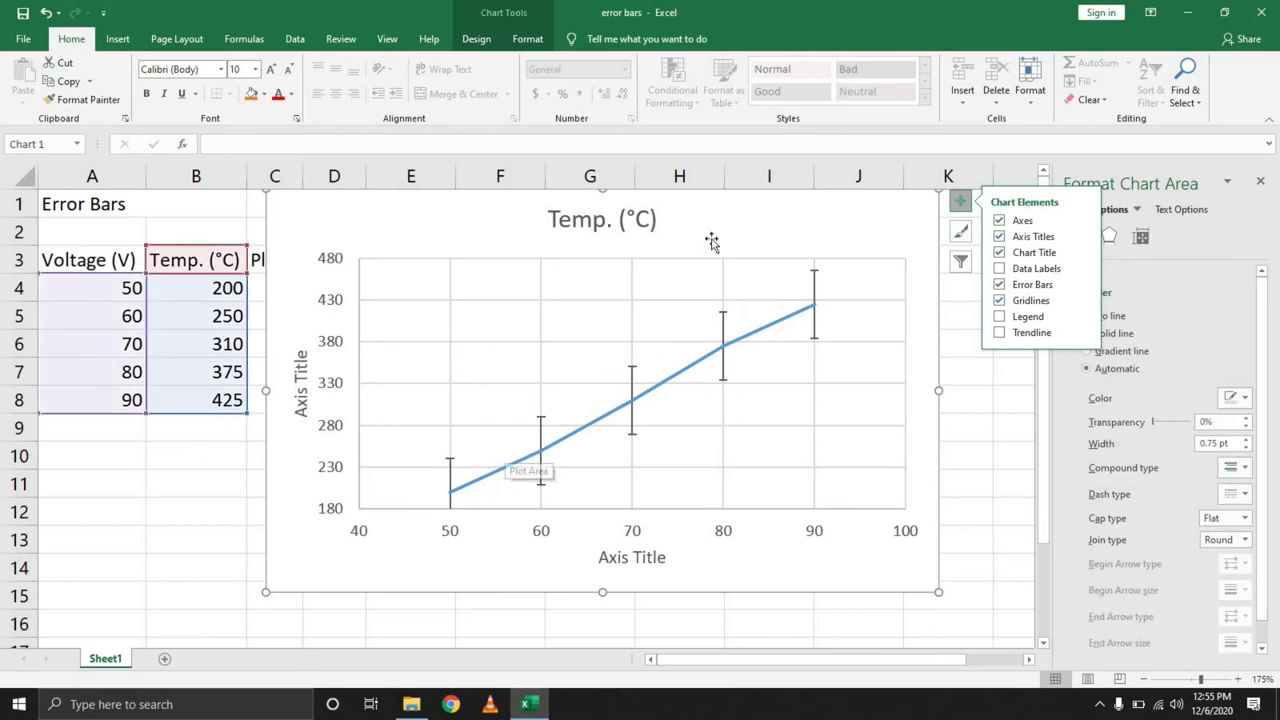
left_click(960, 201)
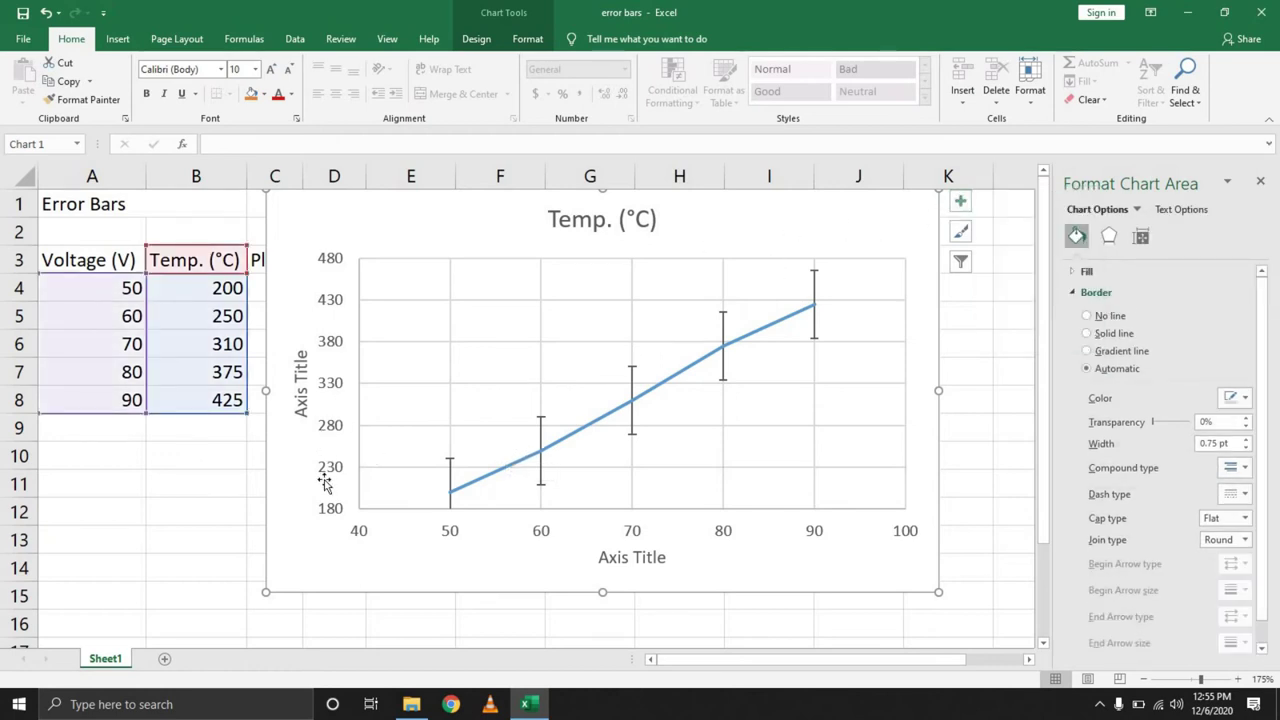
Step: Lower the vertical axis minimum bound to 150 and finally to 130 so the lowest error bar fits
left_click(336, 510)
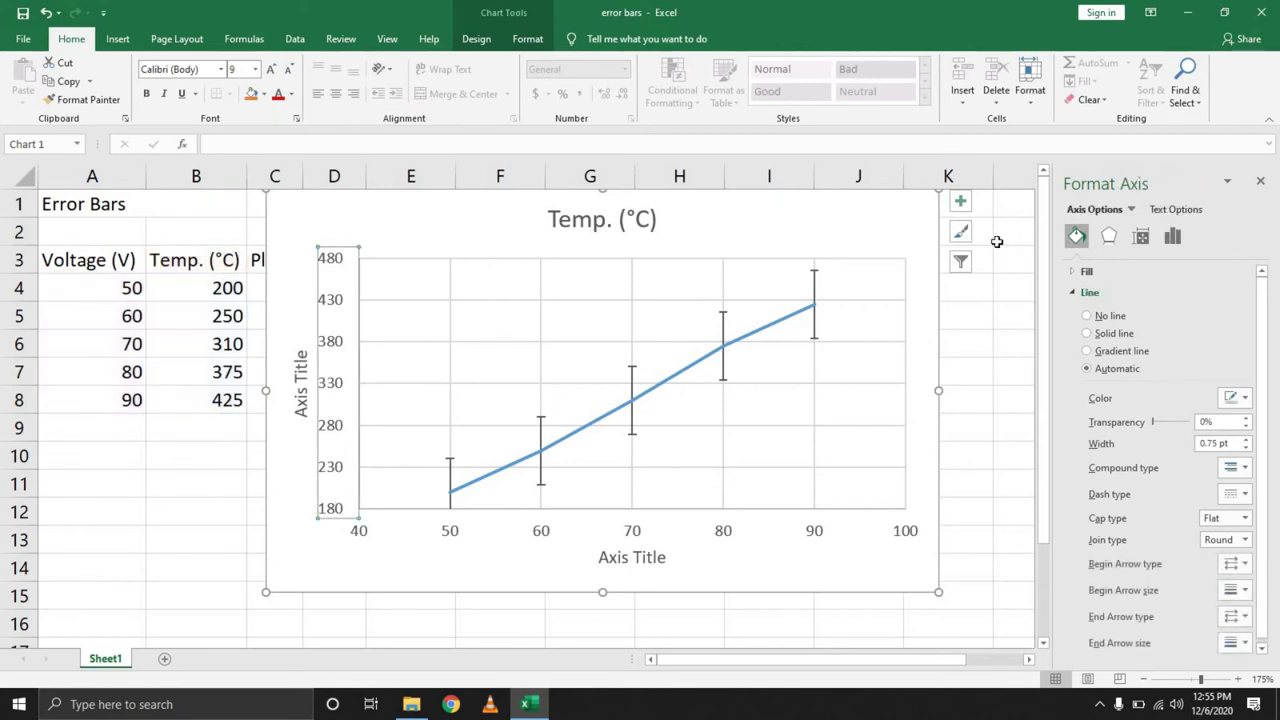
left_click(1172, 235)
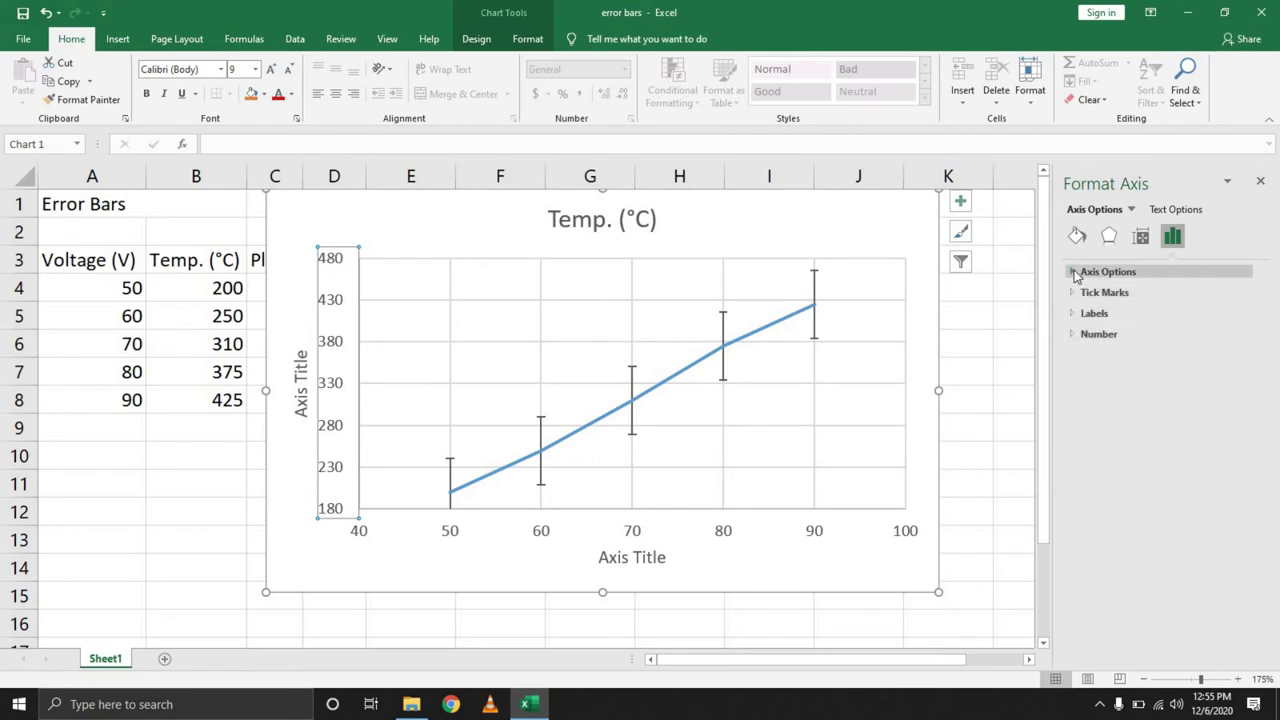
left_click(1076, 273)
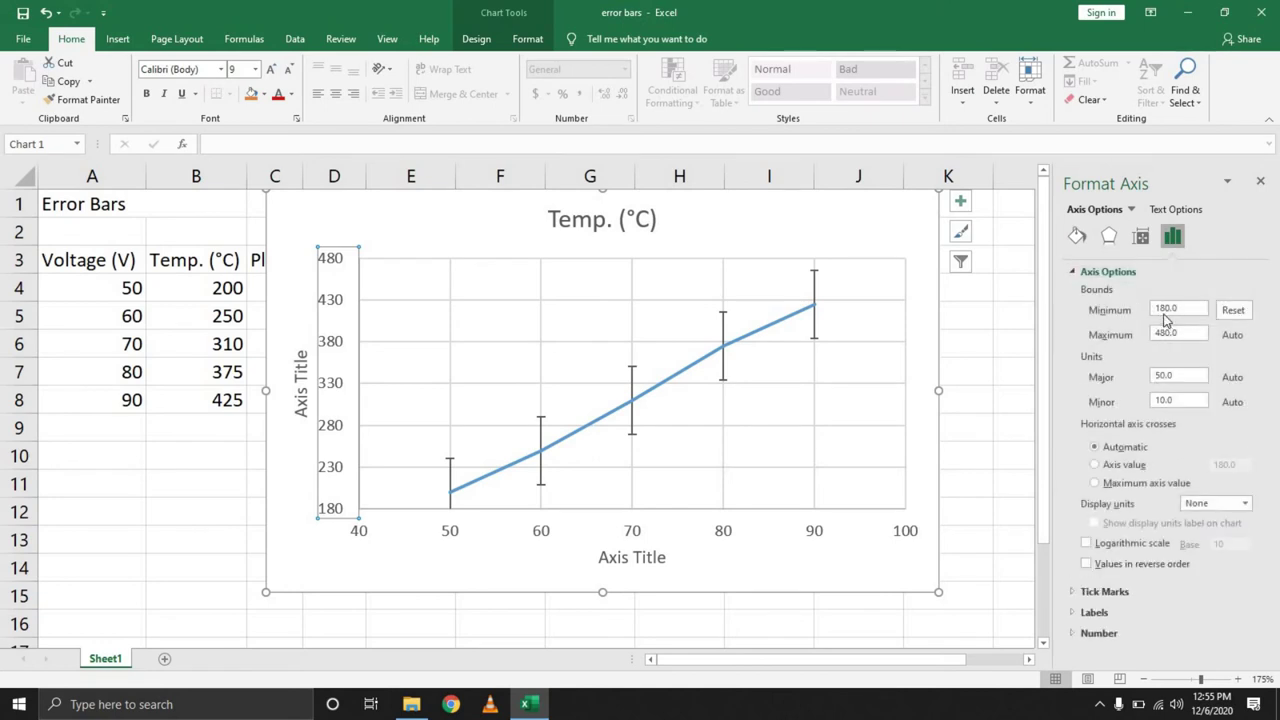
left_click(1164, 308)
key("Return")
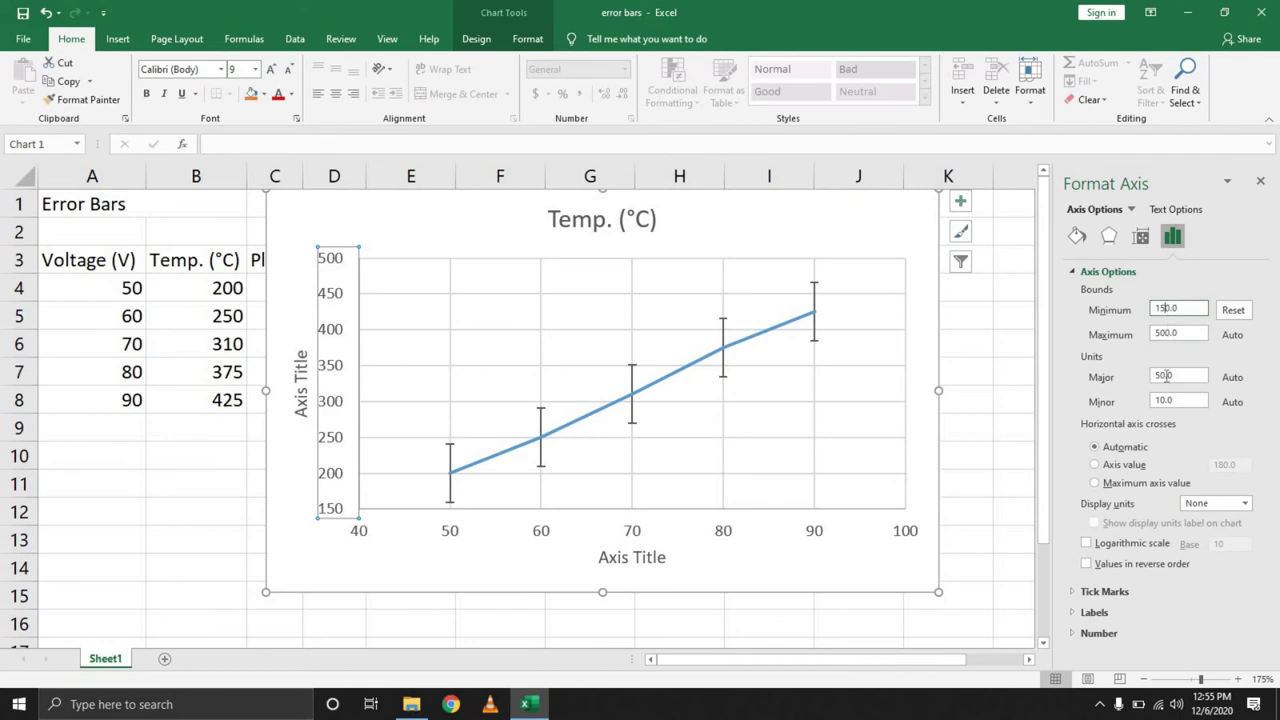
type("3")
key("Return")
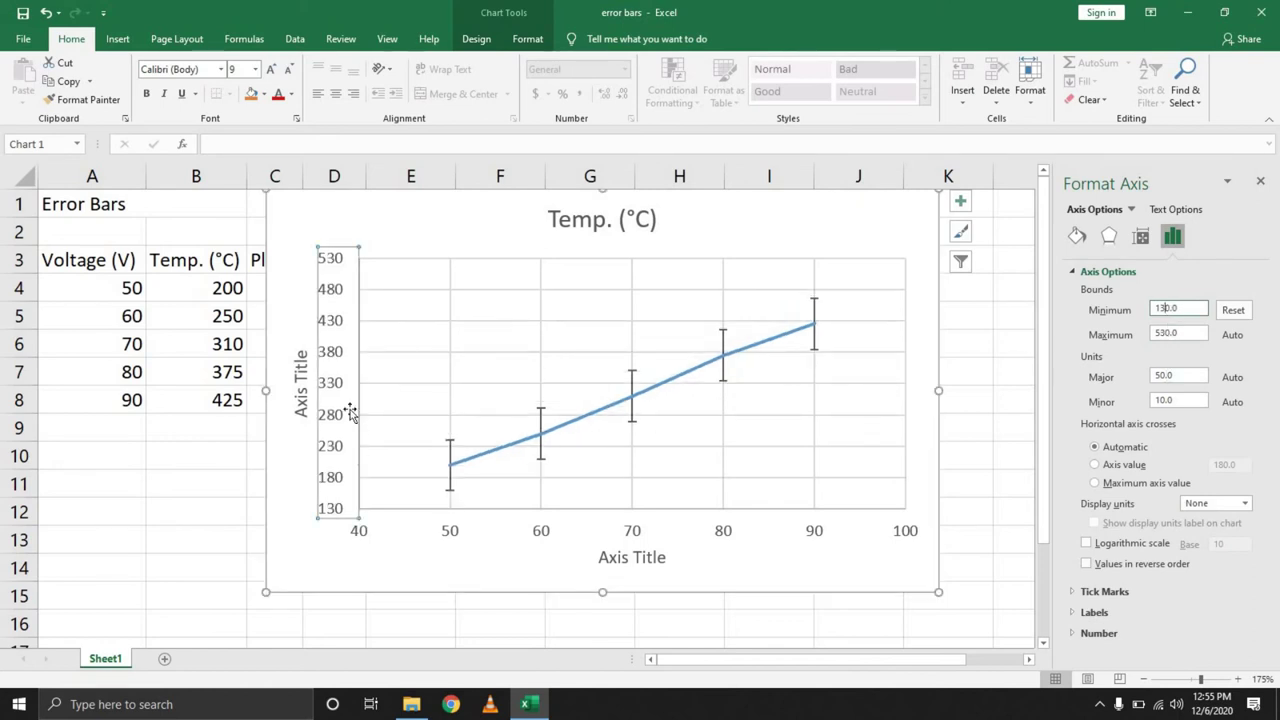
left_click(197, 542)
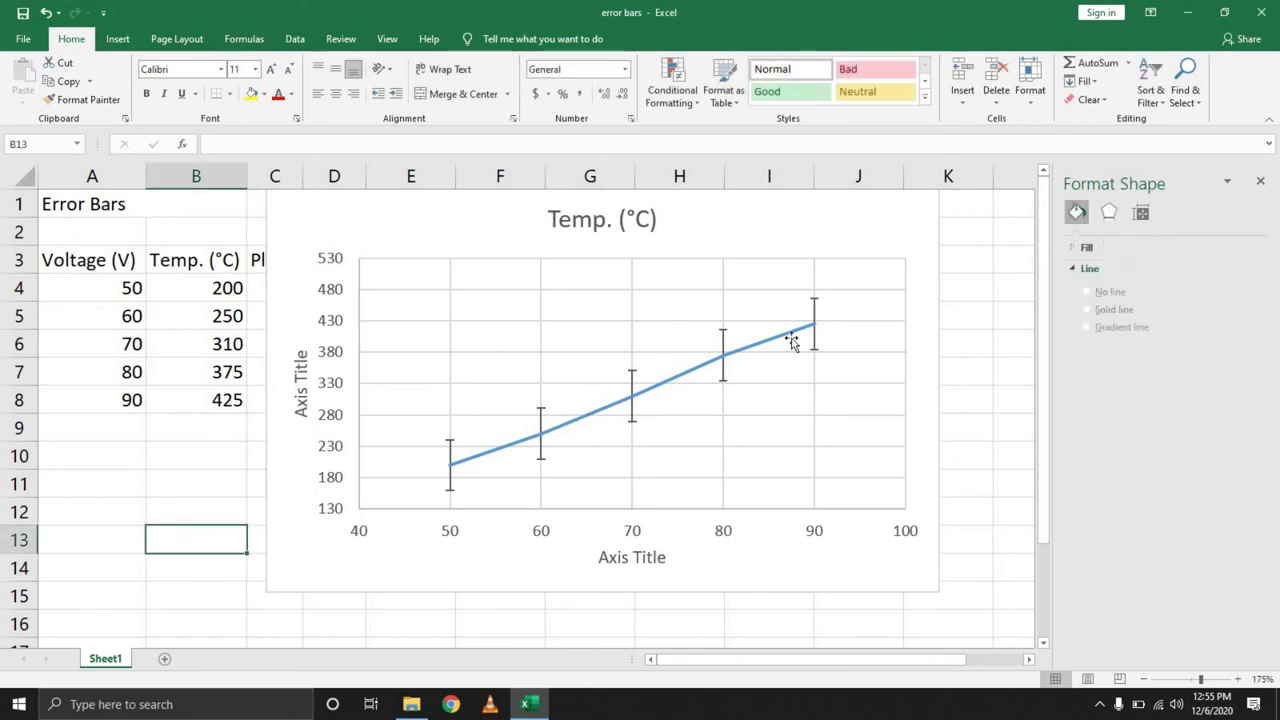
Step: Move the chart clear of the Plus and Minus columns and enlarge it to about 7.65 by 4.53 inches
left_click(450, 455)
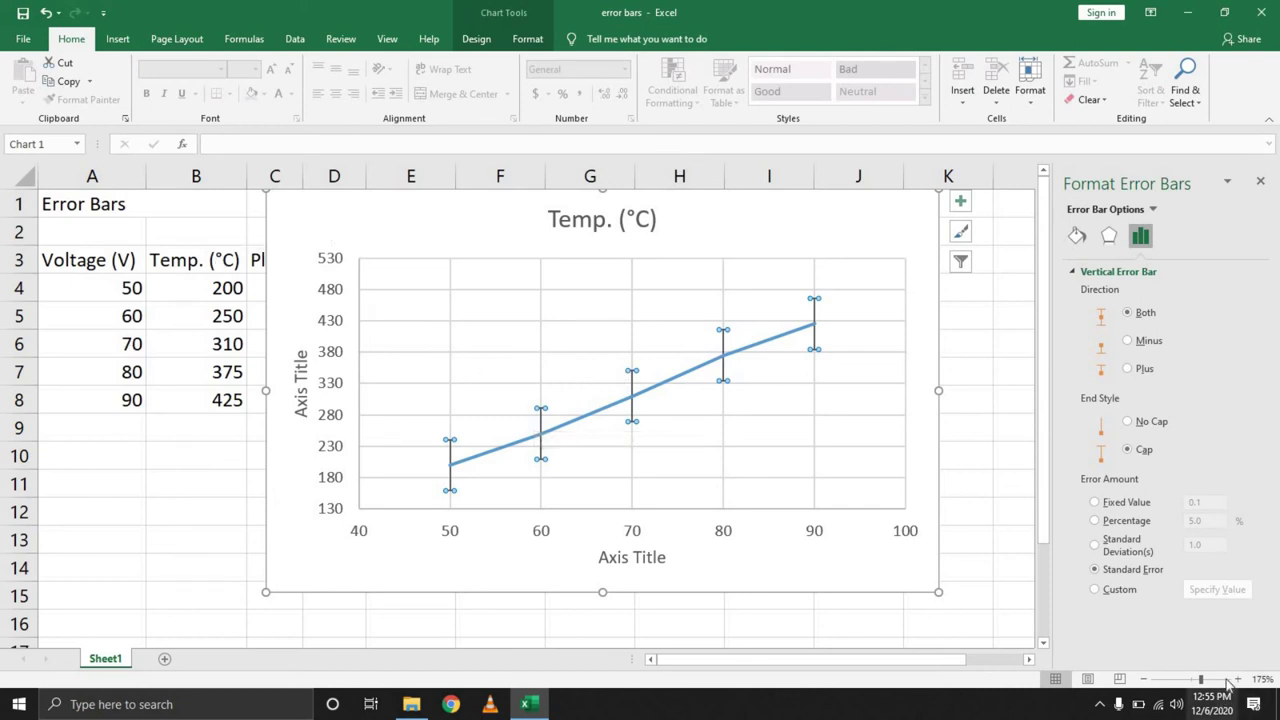
left_click(1193, 679)
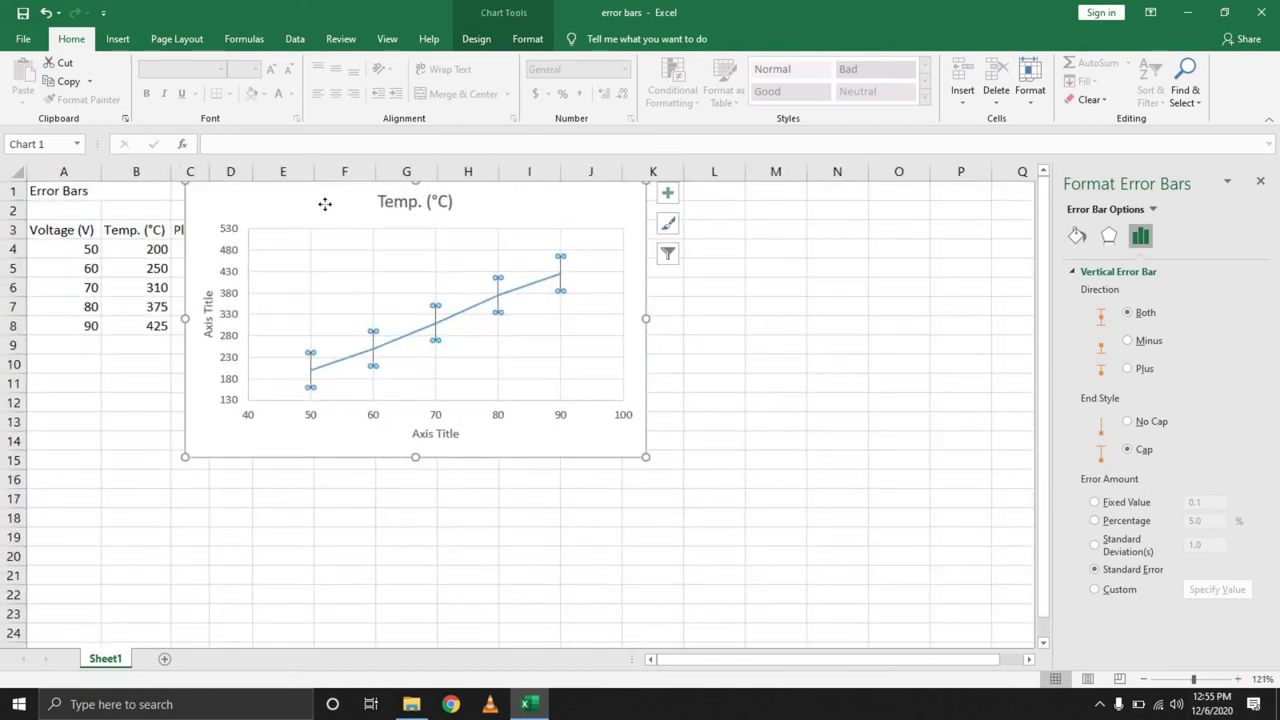
left_click_drag(323, 203, 426, 207)
left_click(749, 457)
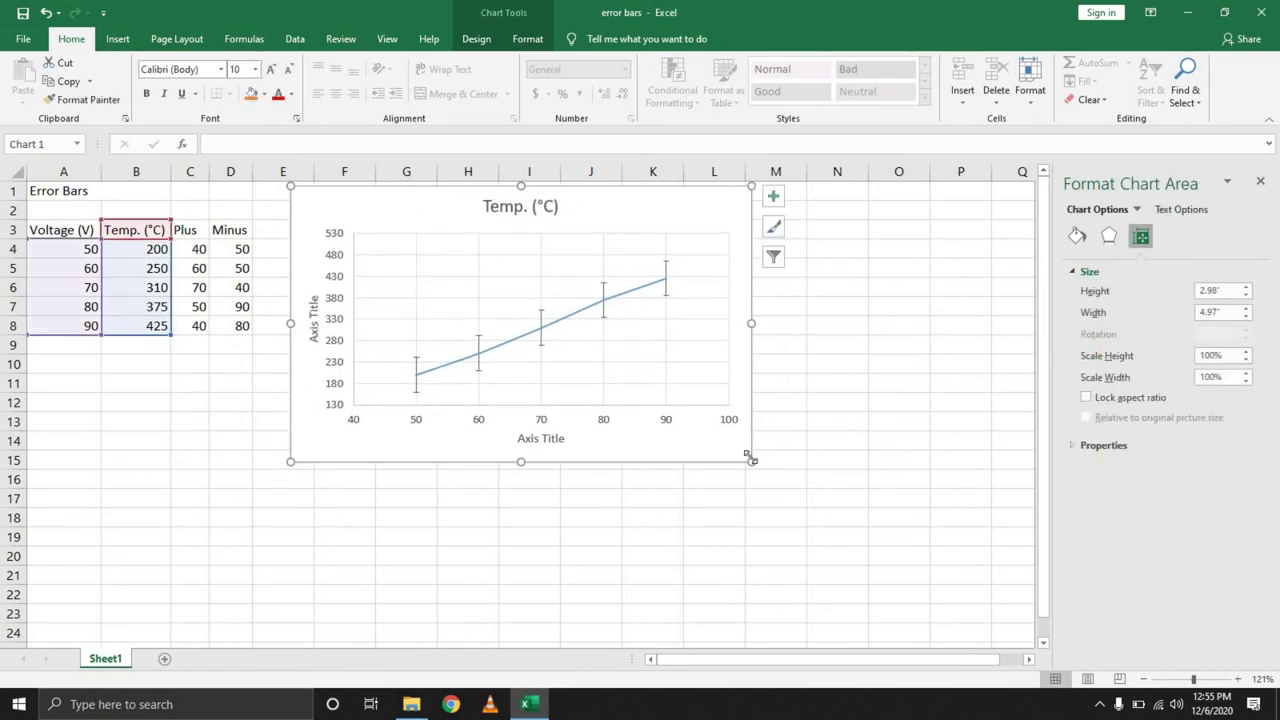
left_click_drag(752, 461, 1000, 605)
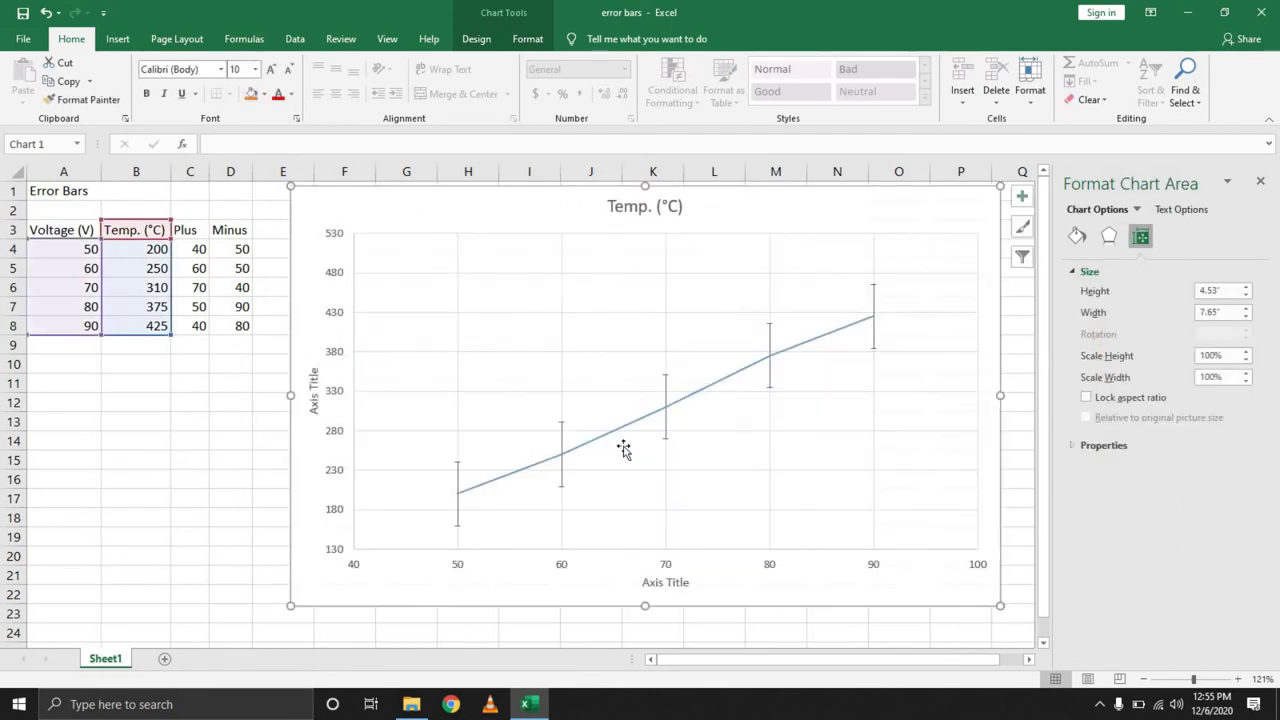
Step: Give the vertical error bars custom amounts, using Plus values C4:C8 as positive and Minus values D4:D8 as negative errors
left_click(456, 477)
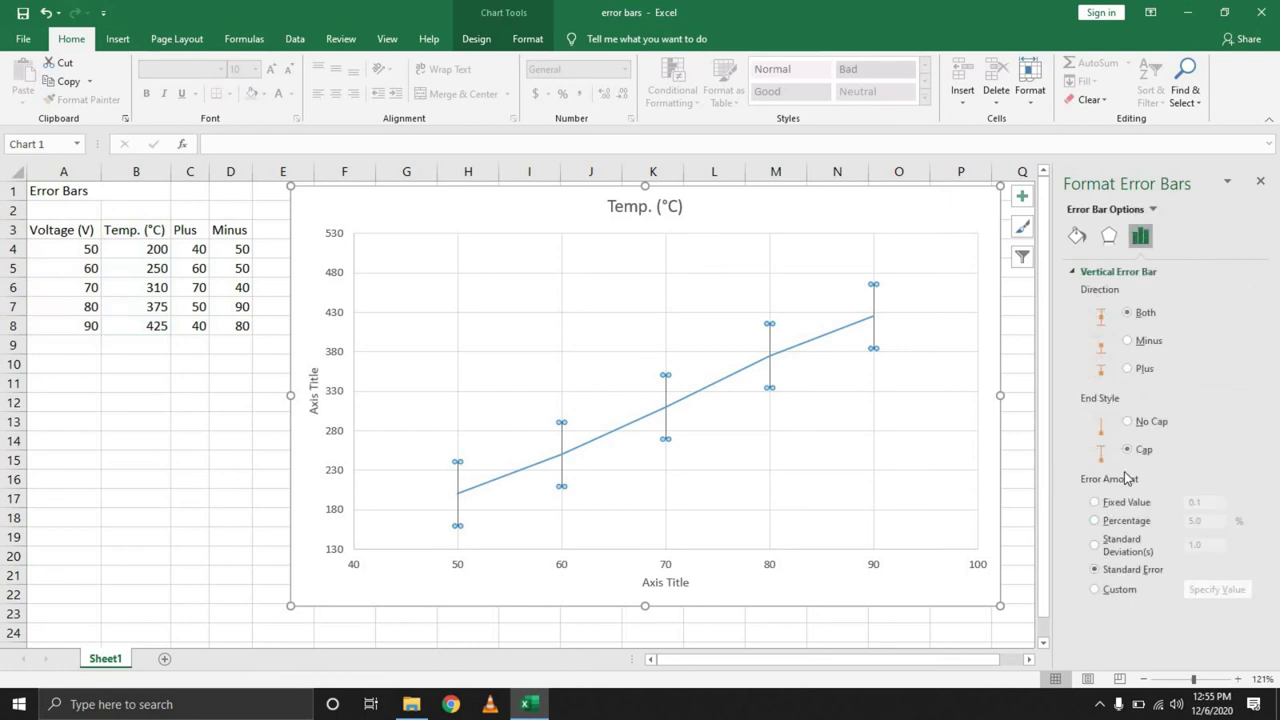
left_click(1095, 589)
left_click(1208, 590)
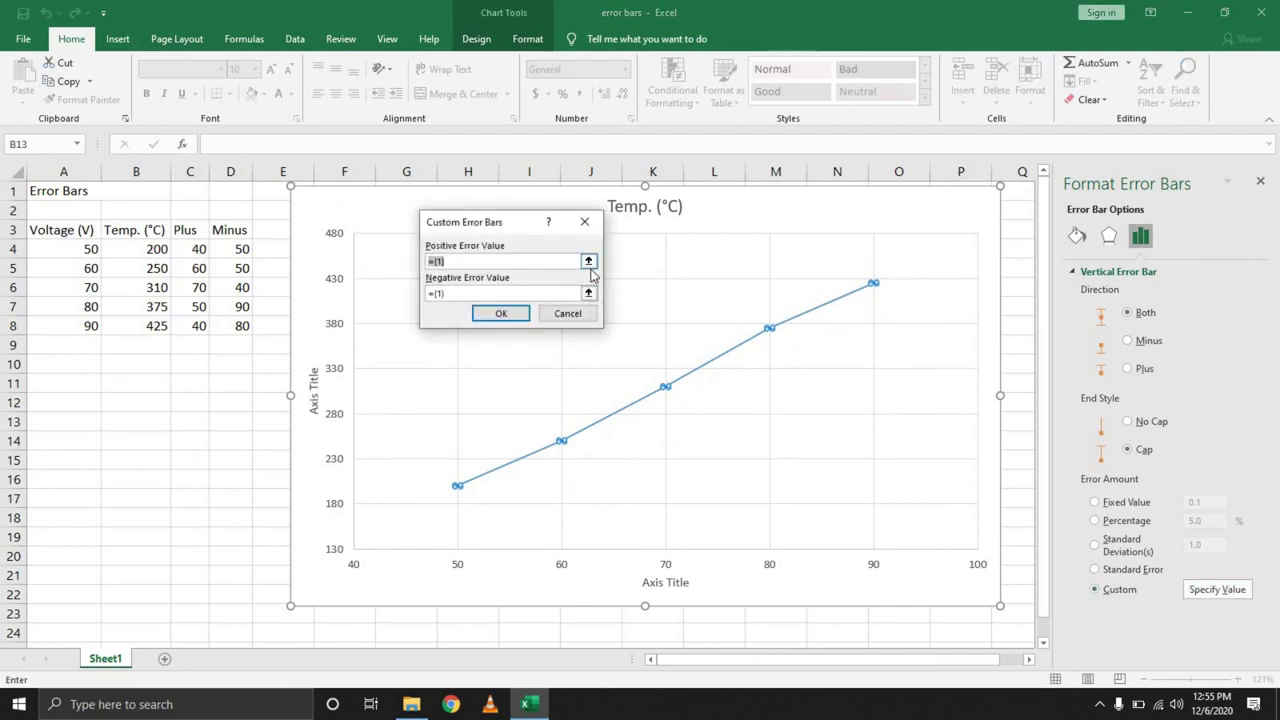
left_click(588, 262)
left_click_drag(189, 260, 189, 326)
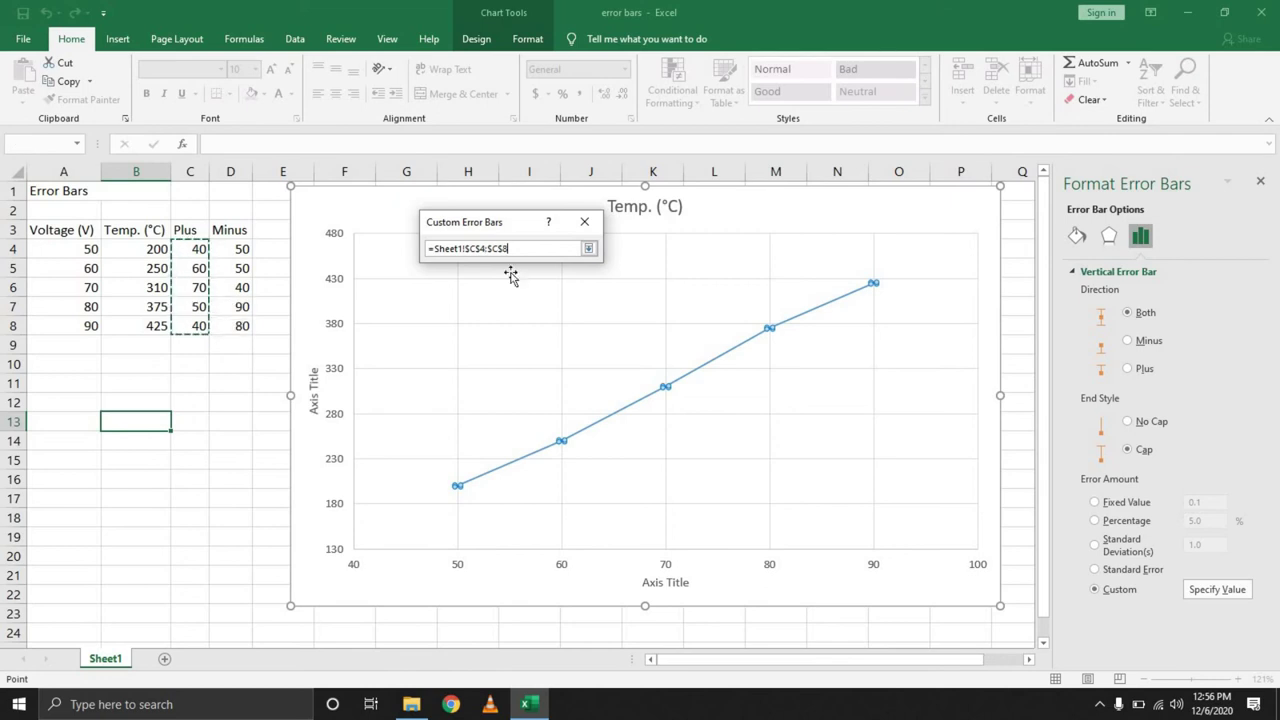
left_click(588, 248)
left_click(588, 293)
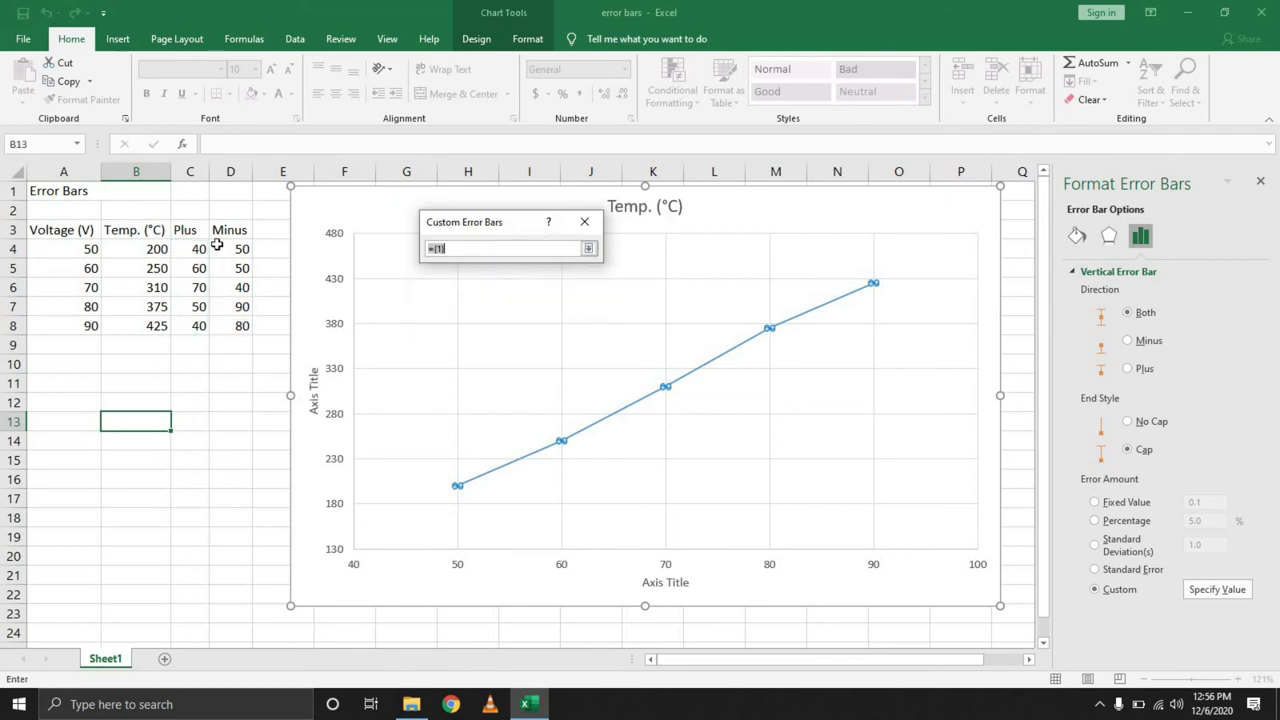
left_click_drag(235, 248, 245, 325)
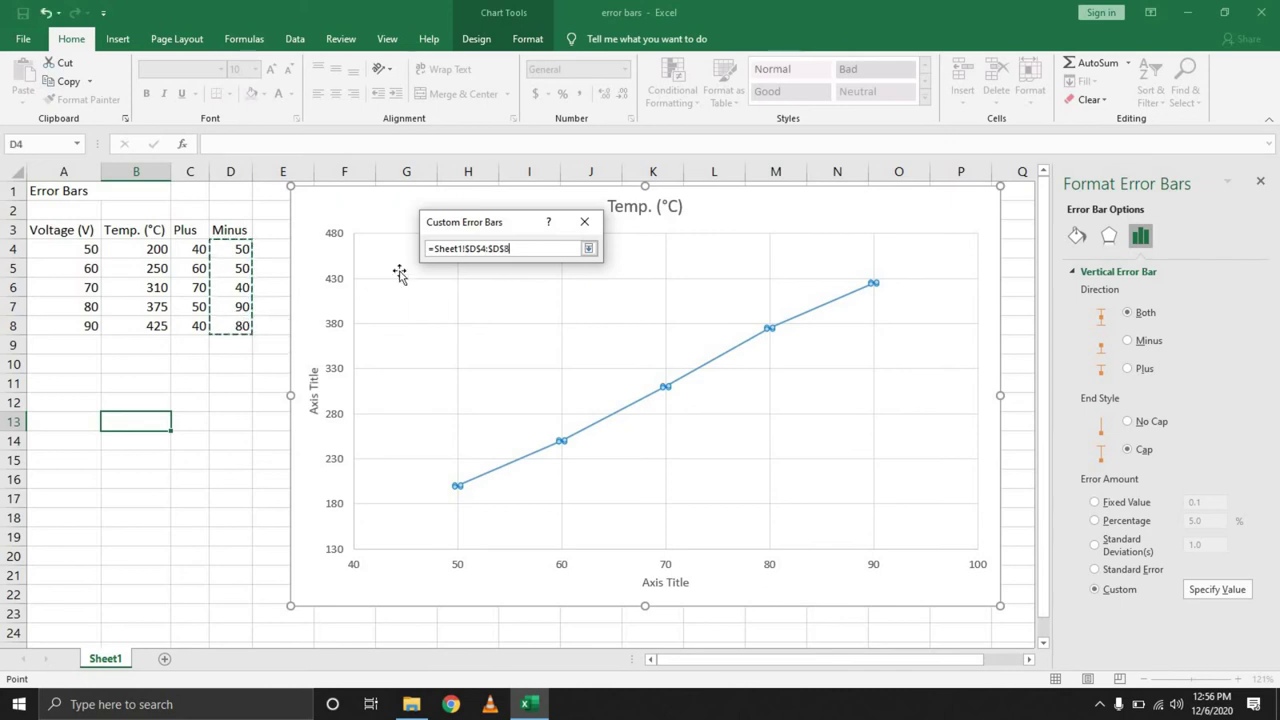
left_click(589, 248)
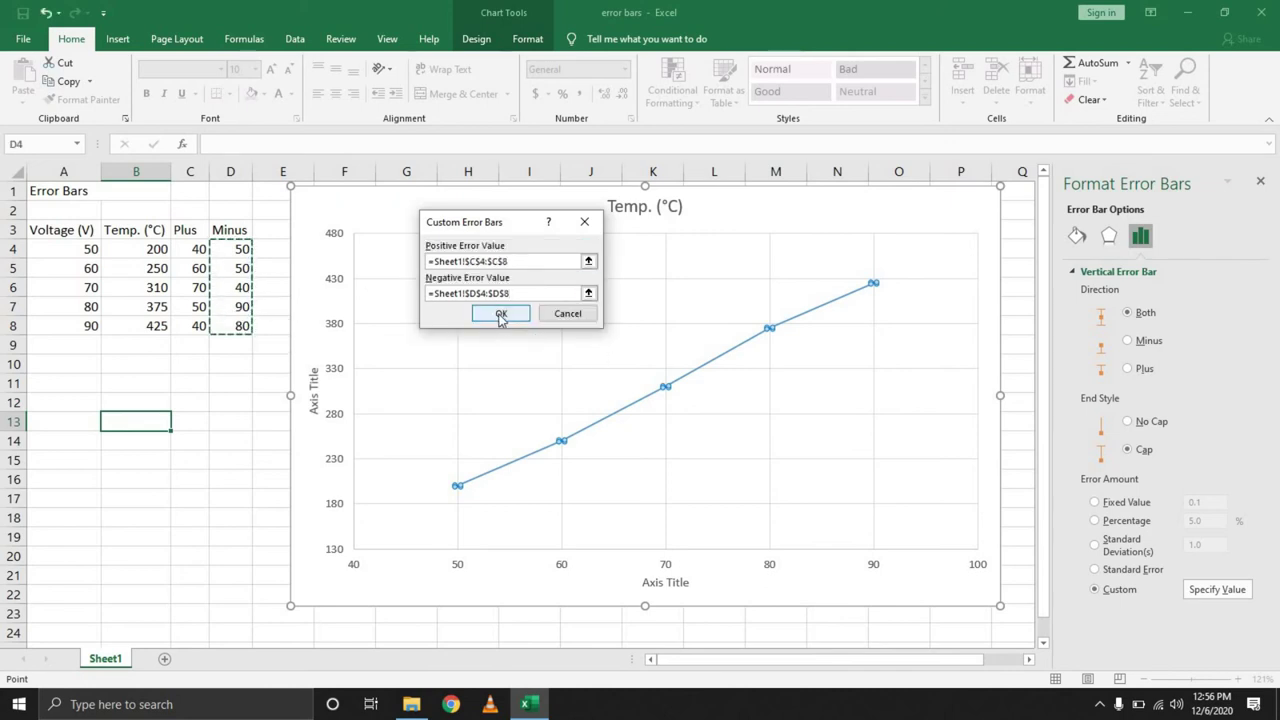
left_click(500, 314)
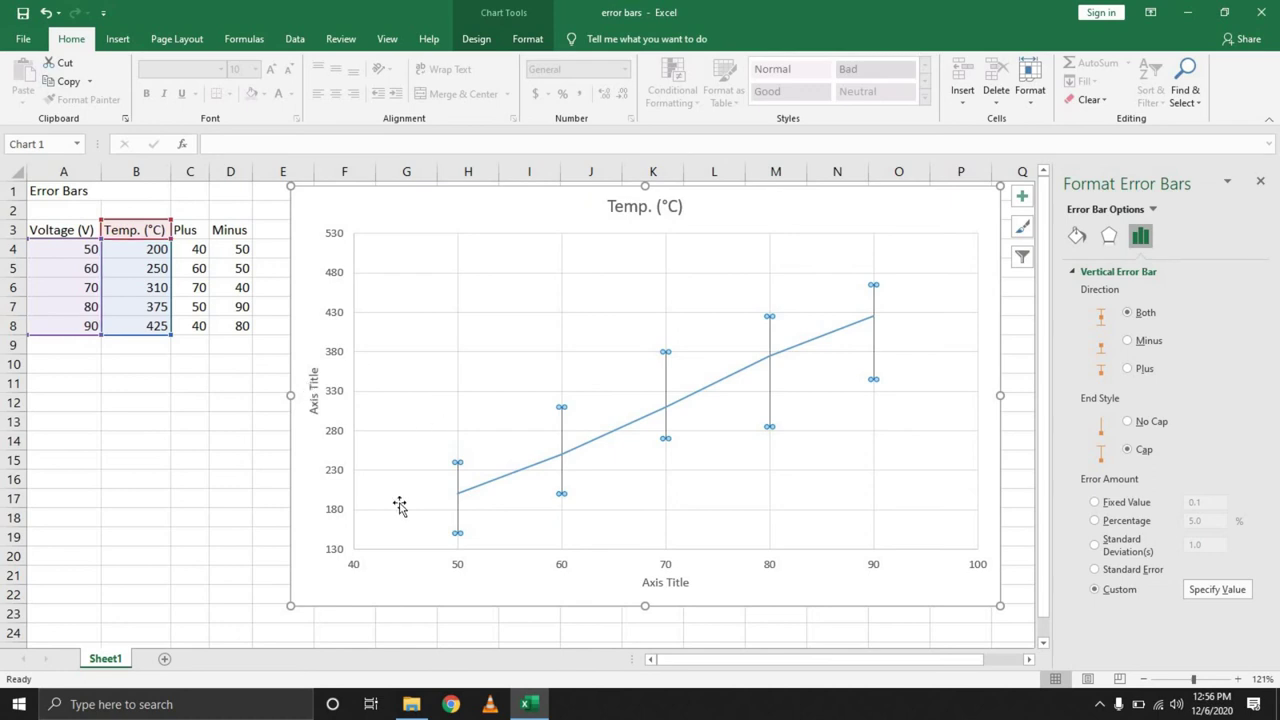
Step: Try the No Cap end style and the Minus direction on the vertical error bars, restoring Cap and Both
left_click(1129, 422)
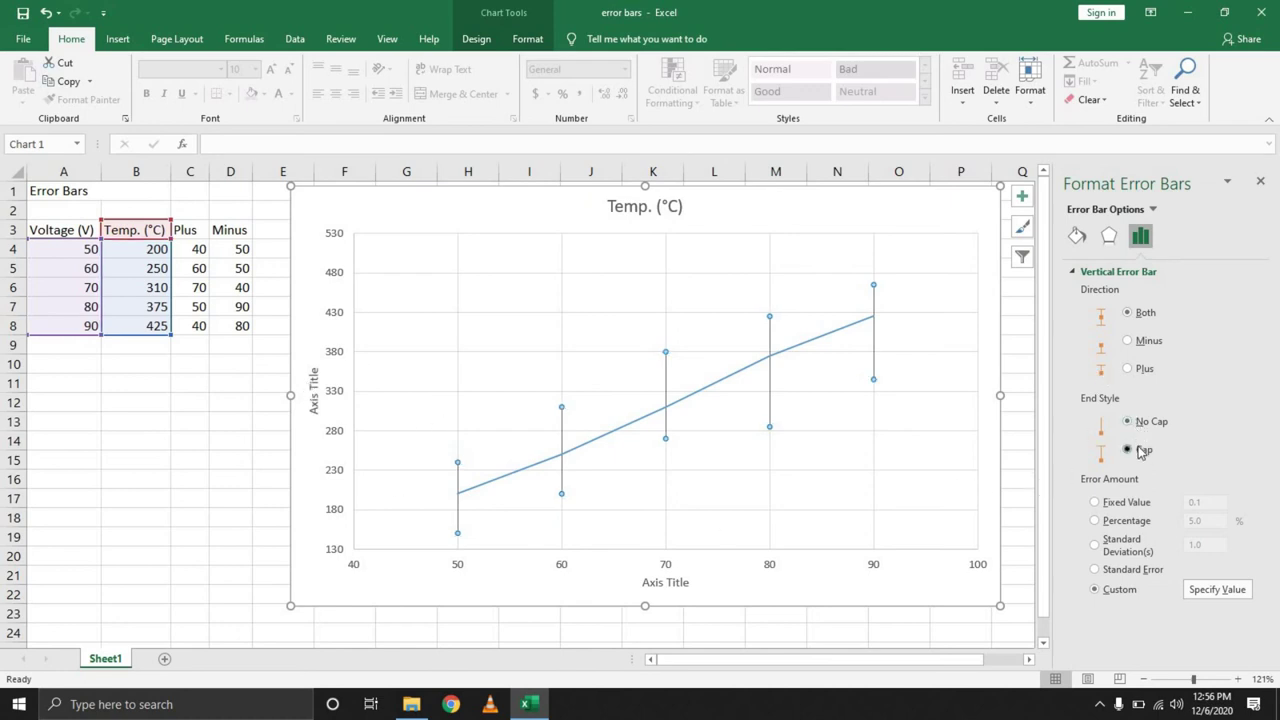
left_click(1141, 451)
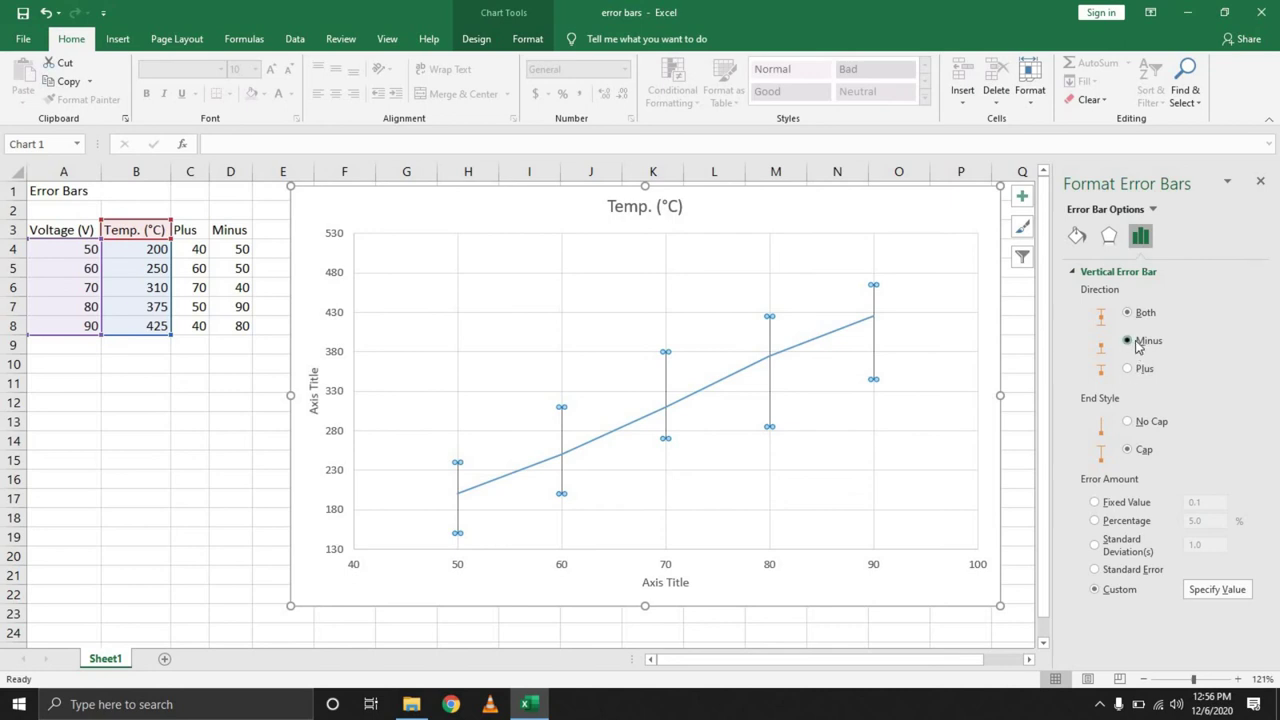
left_click(1136, 344)
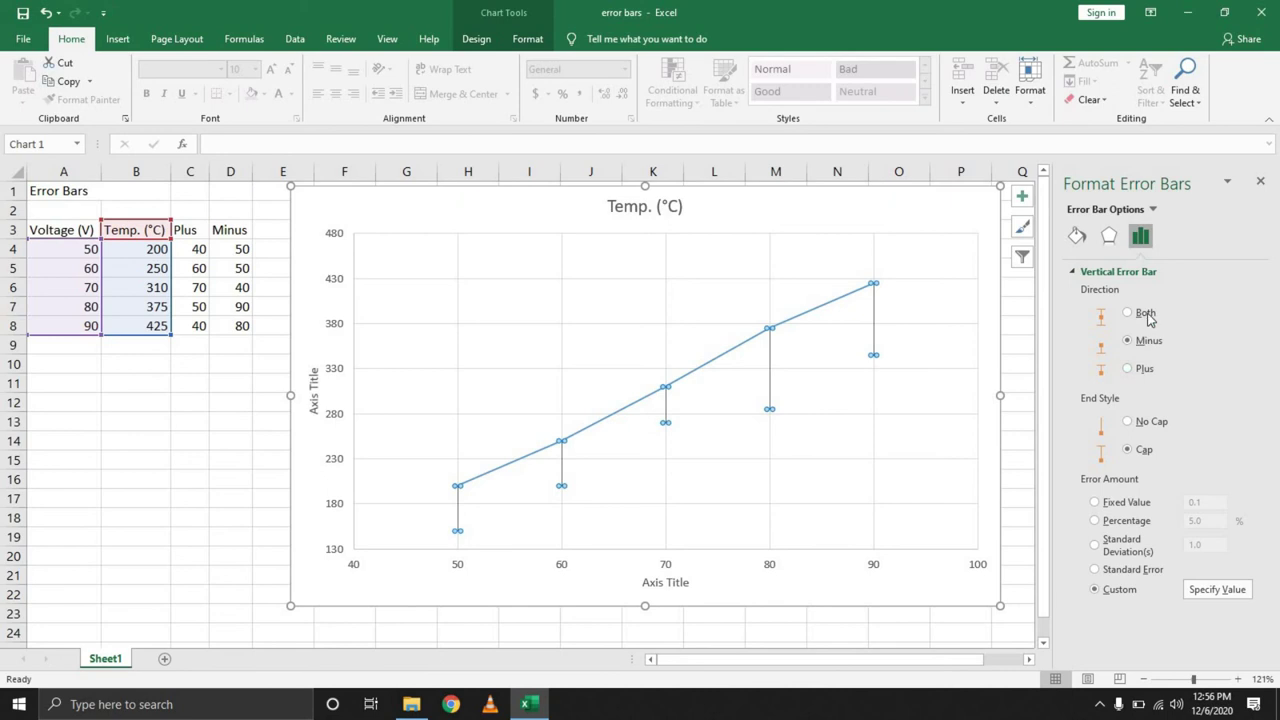
left_click(1145, 314)
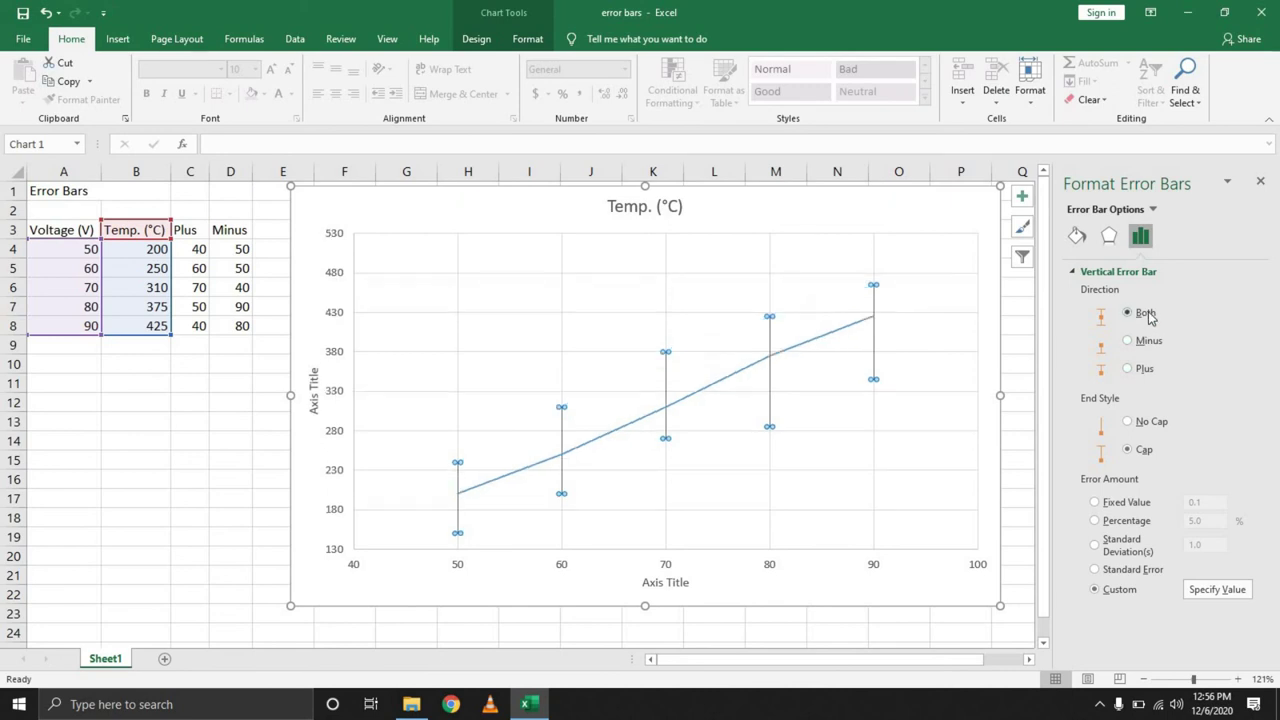
Step: Add primary minor horizontal and primary minor vertical gridlines to the temperature chart
left_click(1077, 237)
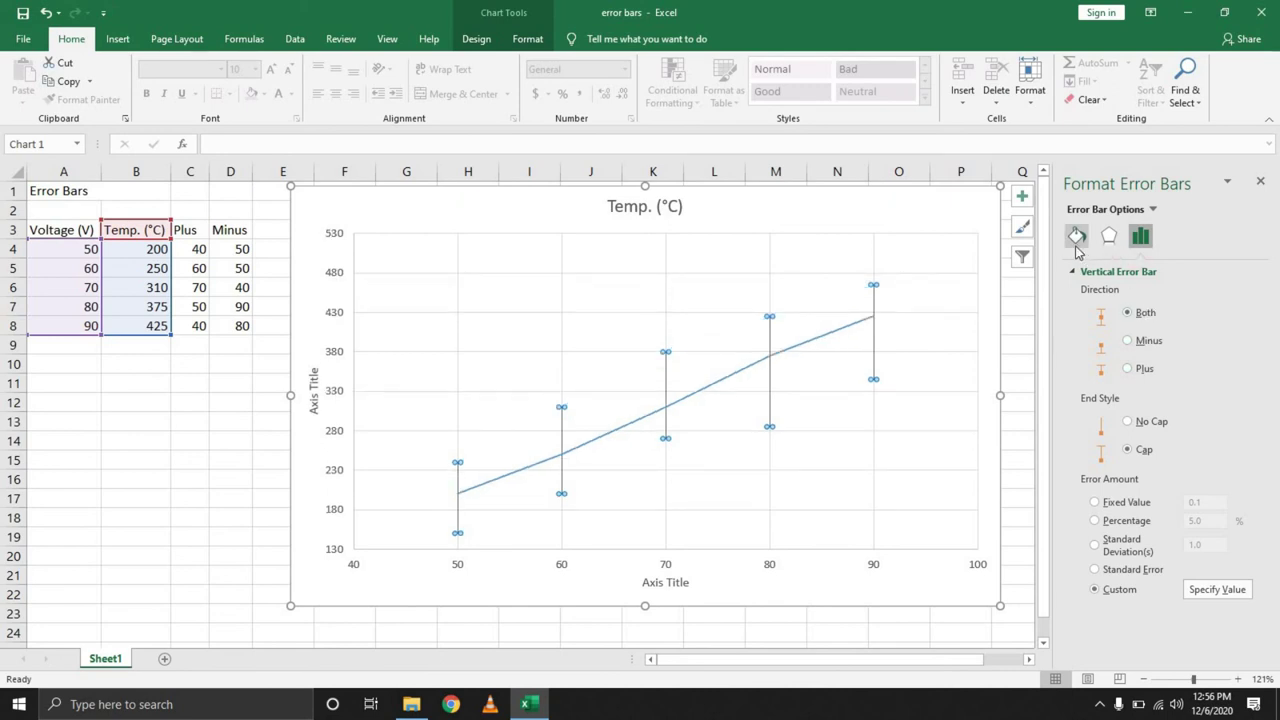
left_click(1021, 199)
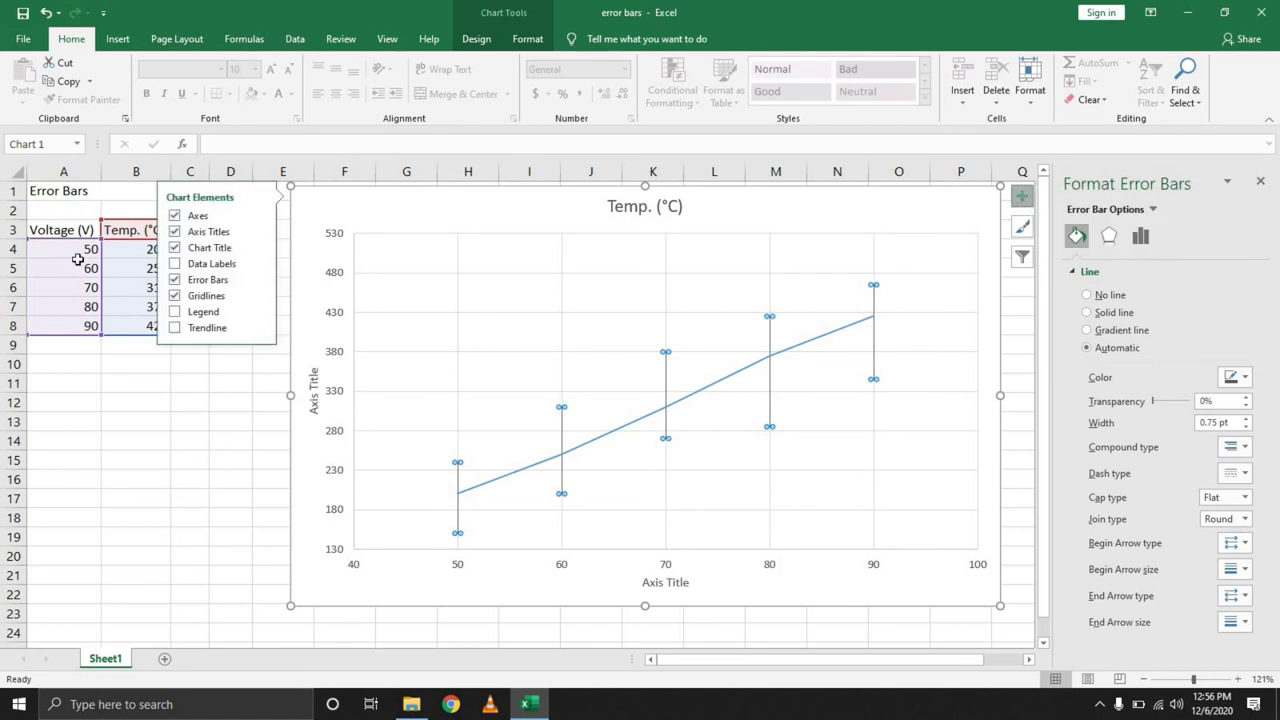
left_click(258, 219)
left_click(258, 297)
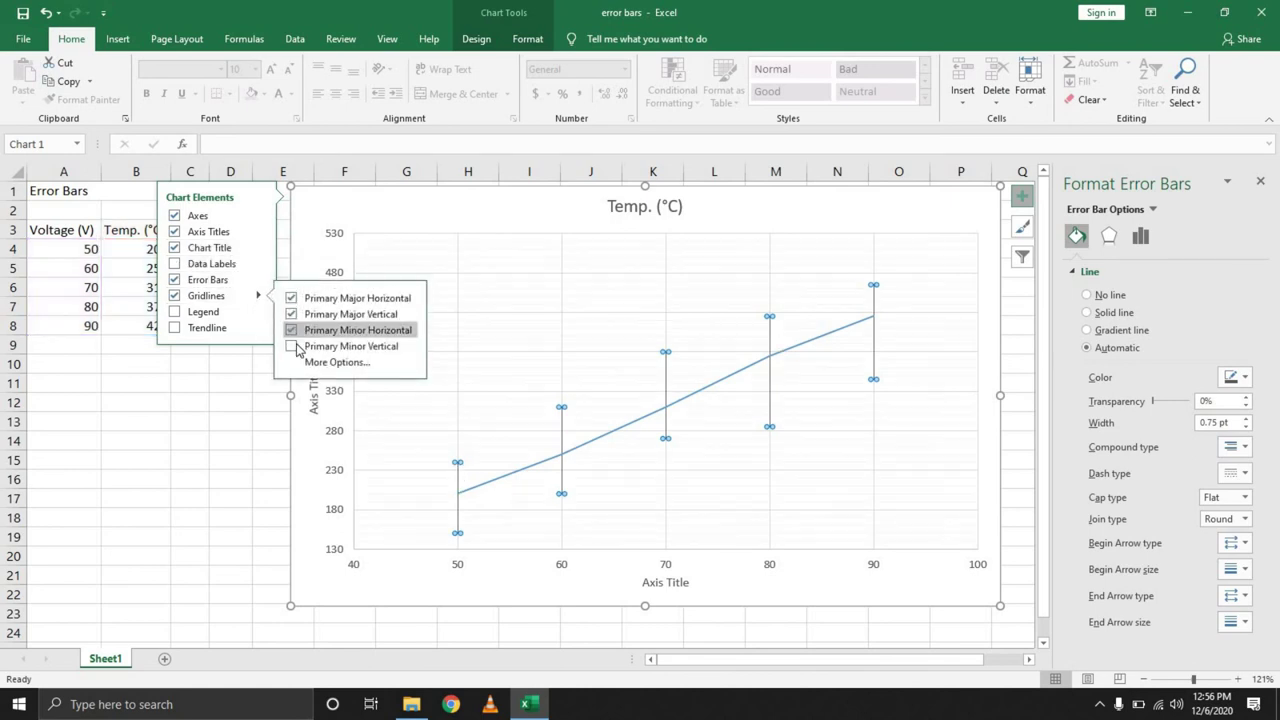
left_click(296, 347)
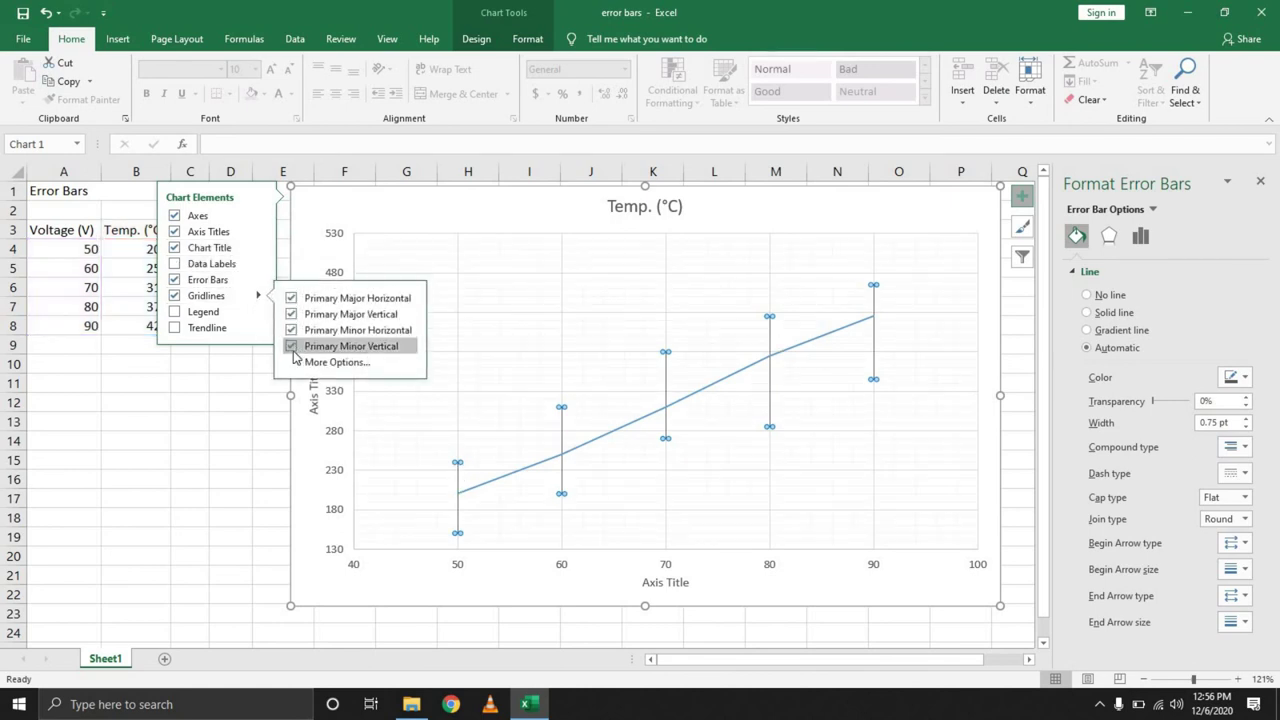
left_click(216, 436)
Step: Change the chart's color scheme to the fourth Colorful palette, which starts with green
left_click(966, 210)
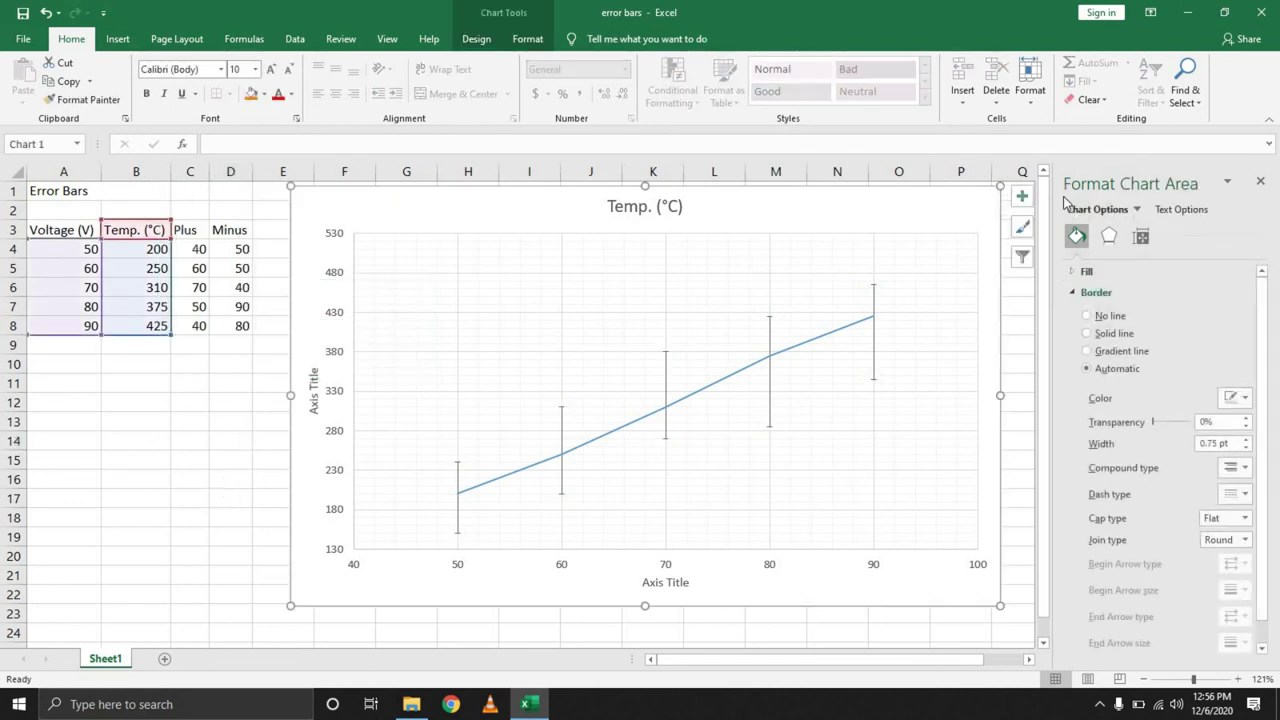
left_click(1022, 196)
left_click(1022, 226)
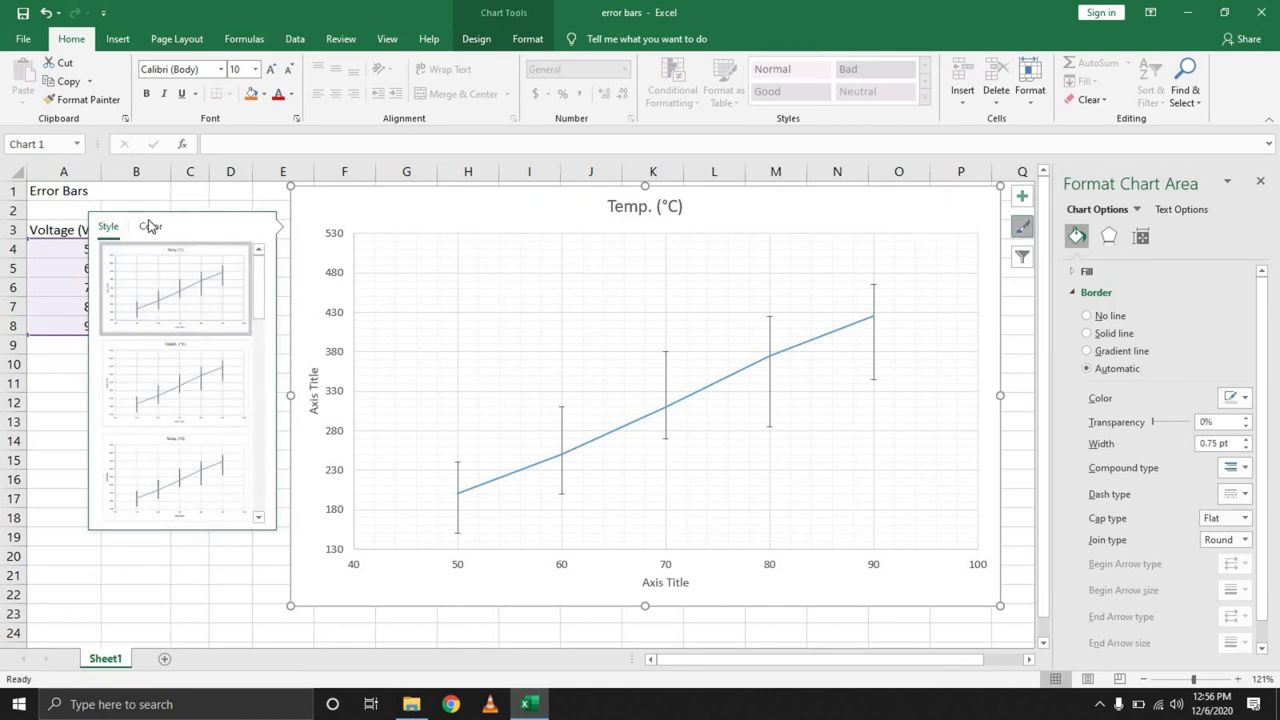
left_click(148, 226)
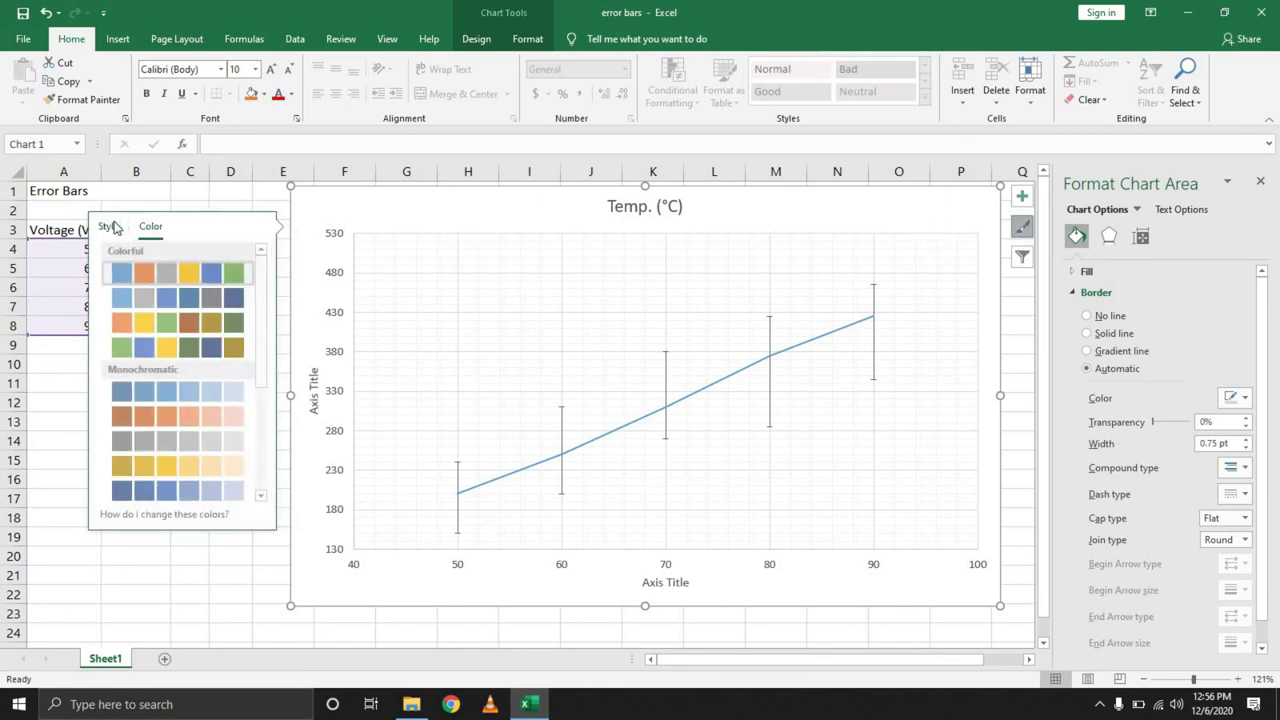
left_click(145, 350)
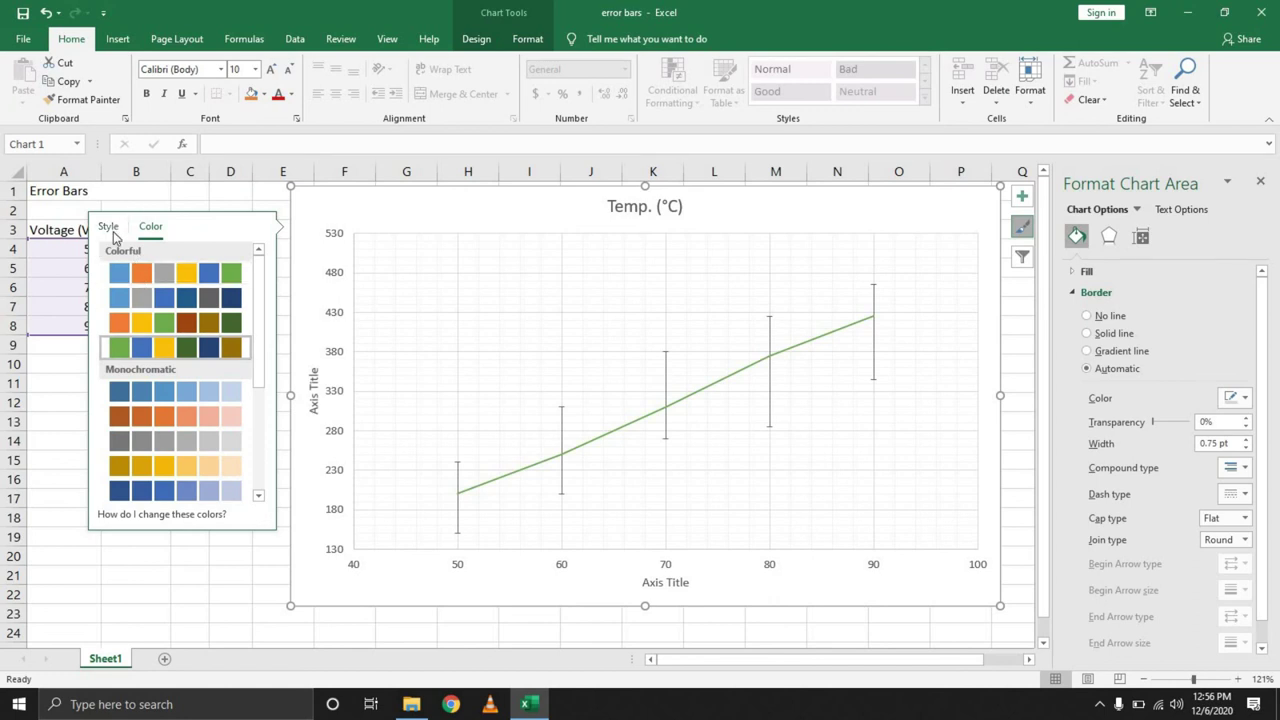
Step: Apply the dark gray chart style, Style 9, to the temperature chart and close the formatting pane
left_click(110, 229)
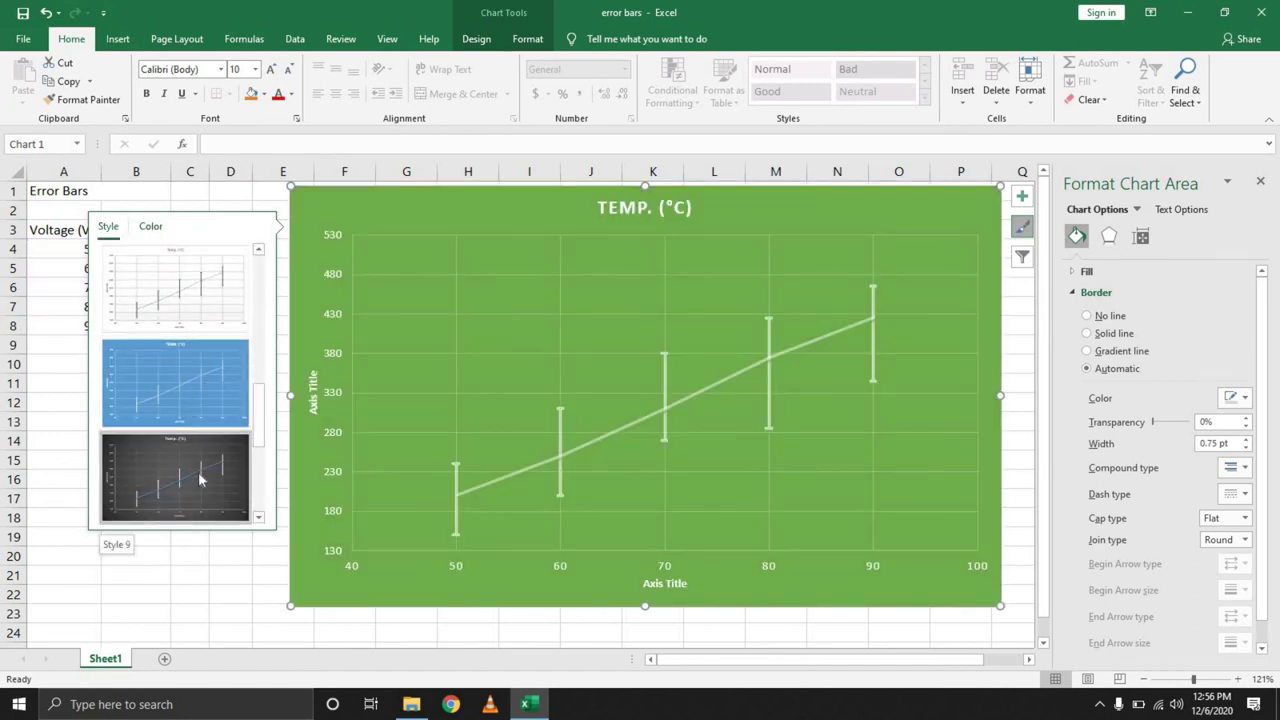
left_click(200, 480)
left_click(160, 574)
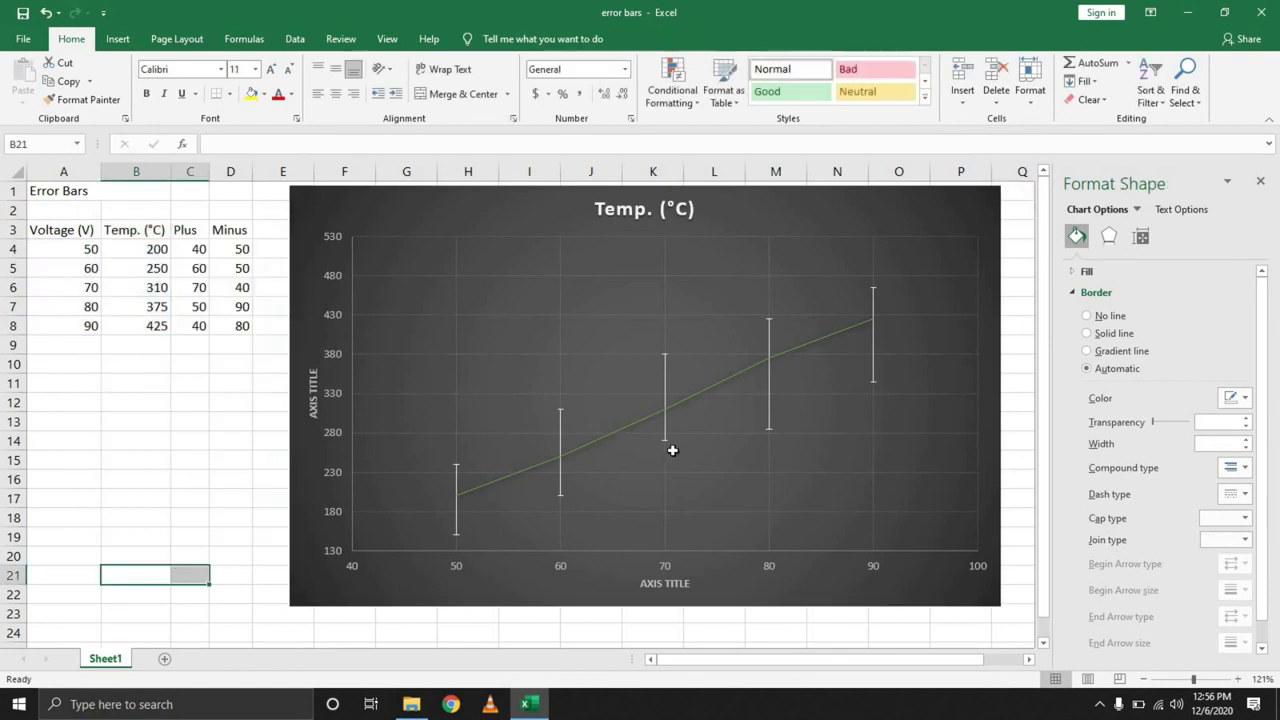
left_click(1261, 184)
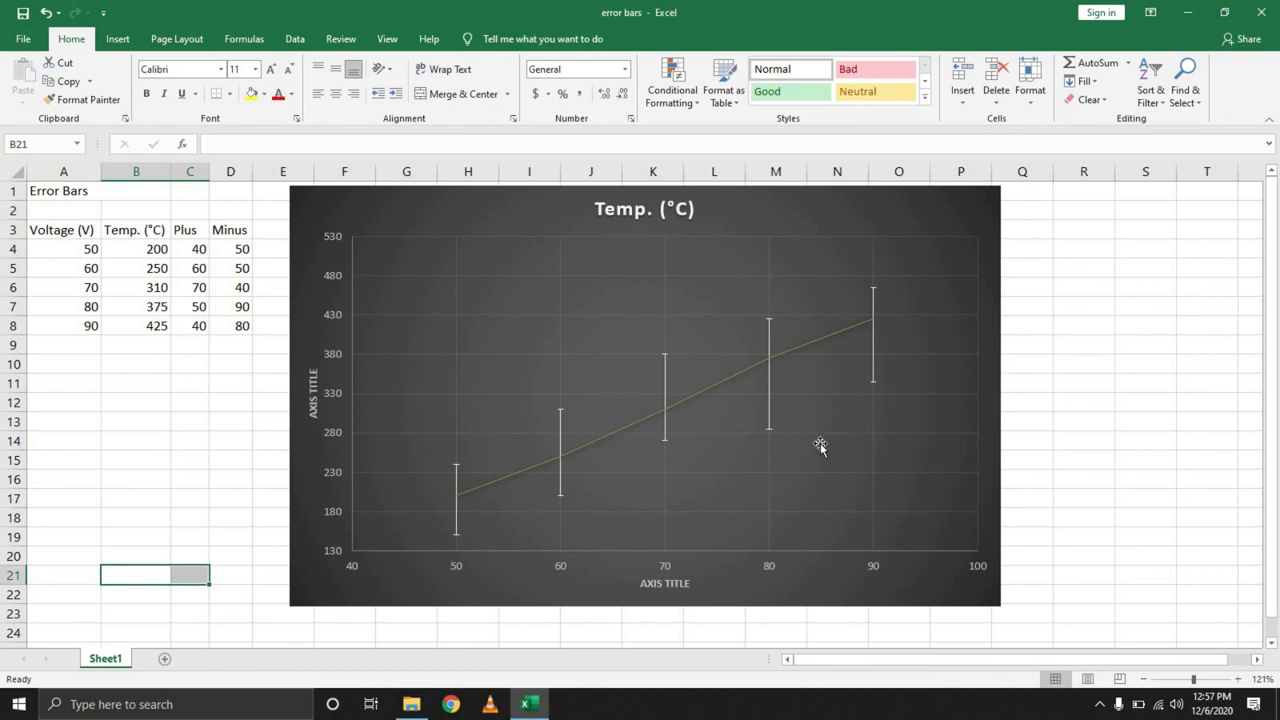
left_click(656, 587)
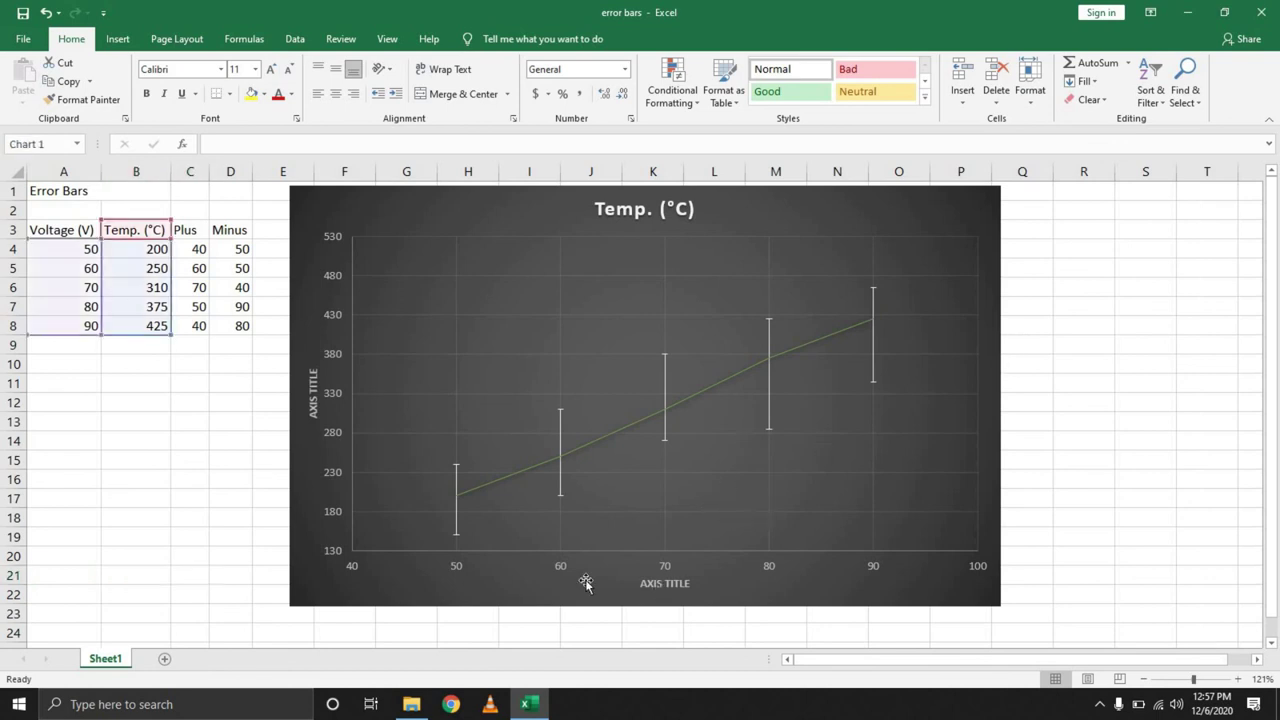
left_click(311, 403)
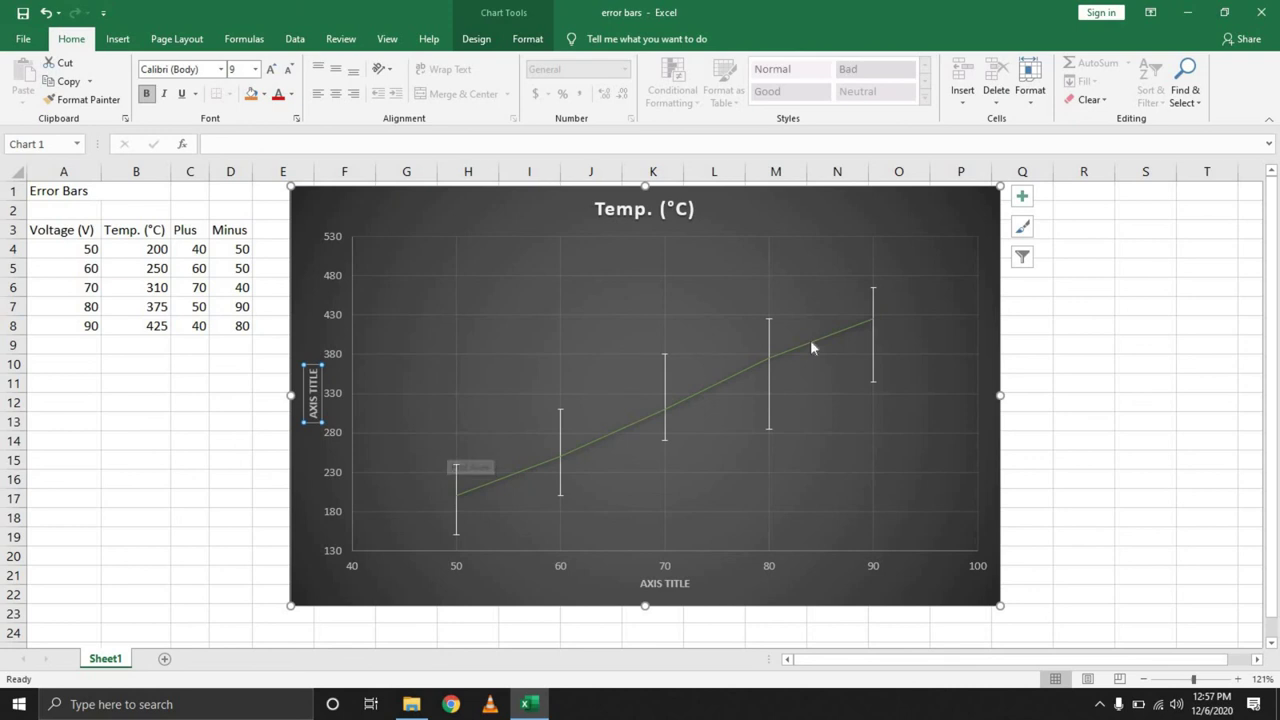
left_click(648, 206)
left_click(1121, 325)
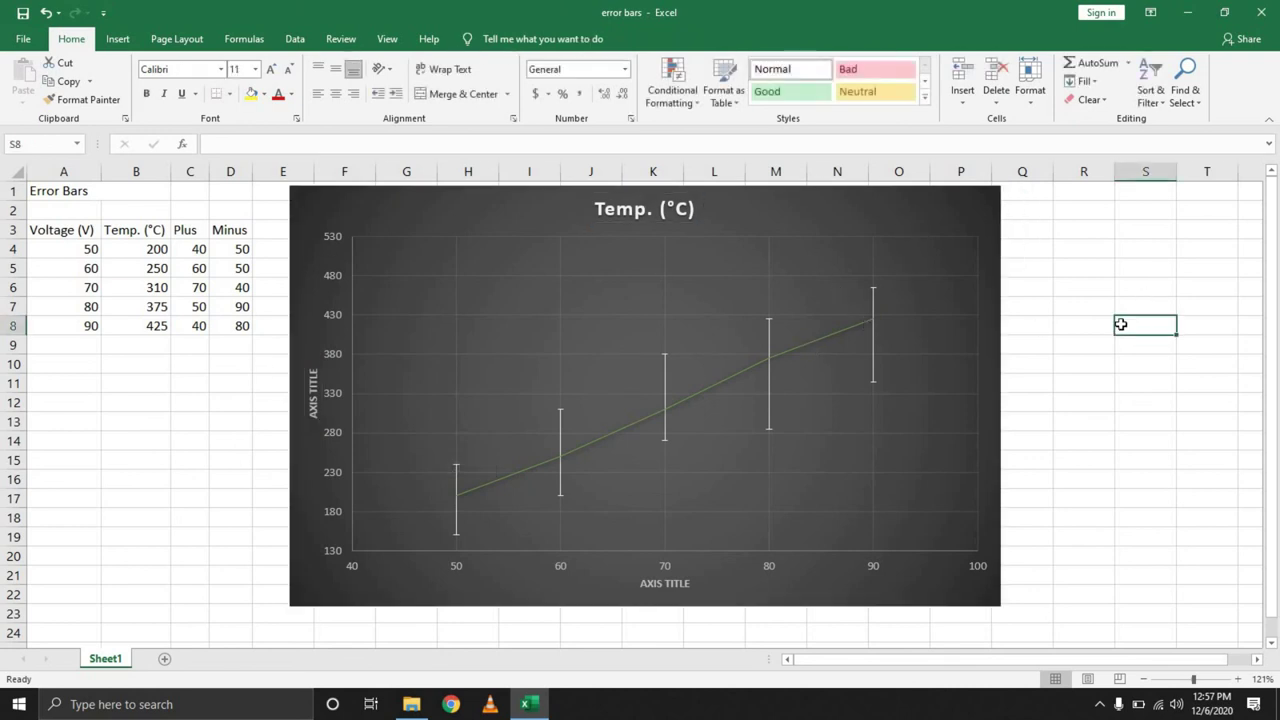